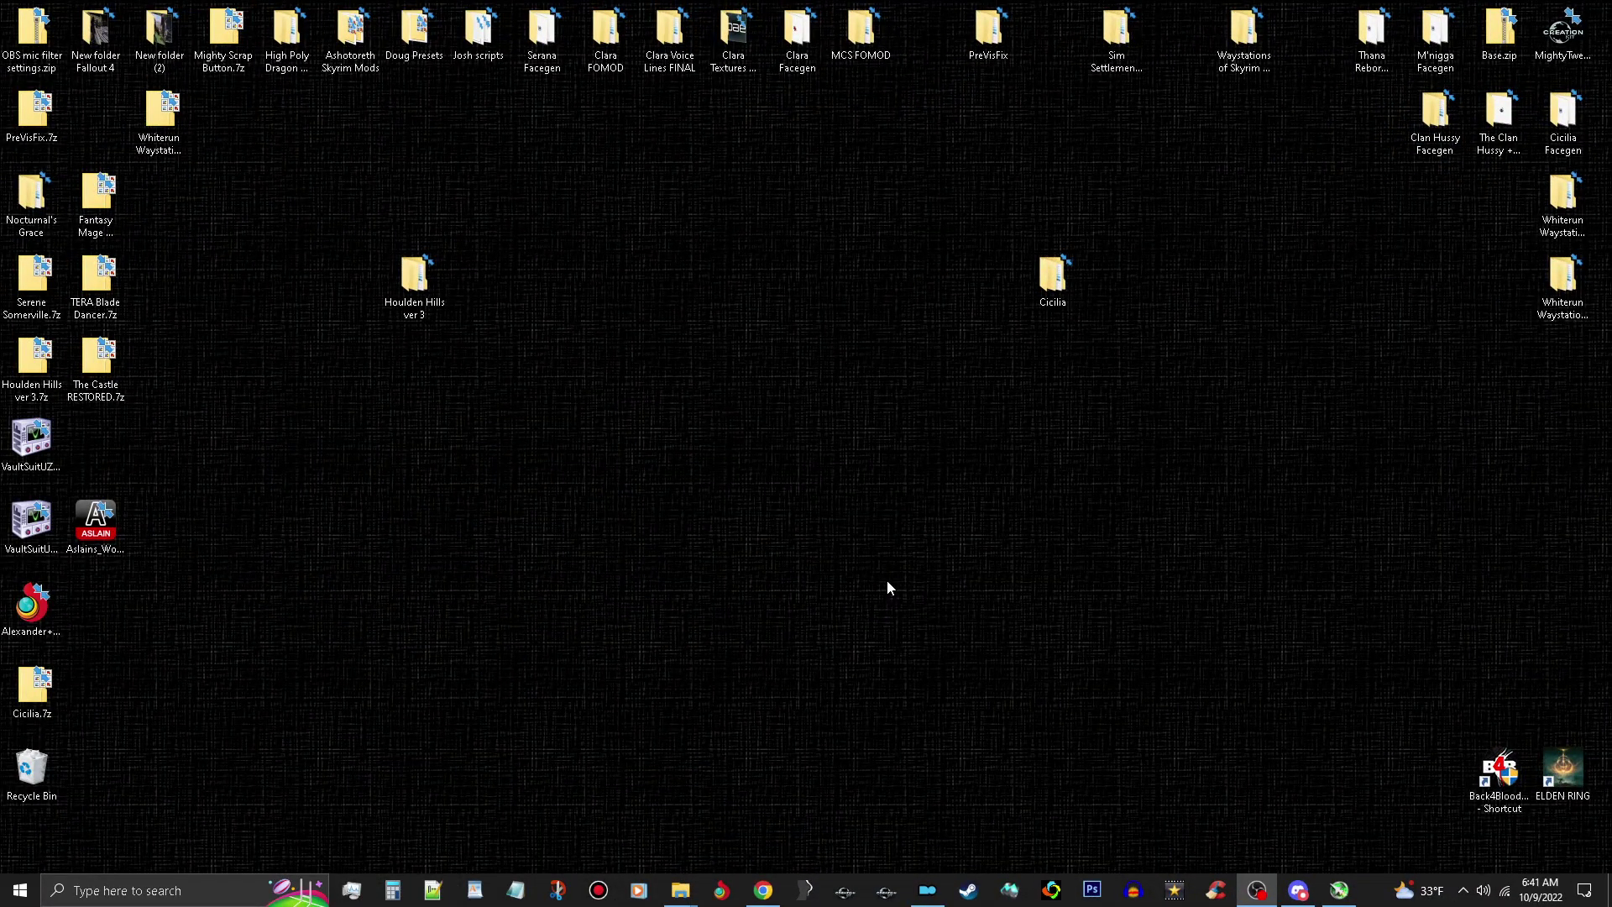
- Create a new empty folder named 'Facegen' on the desktop
right_click(750, 337)
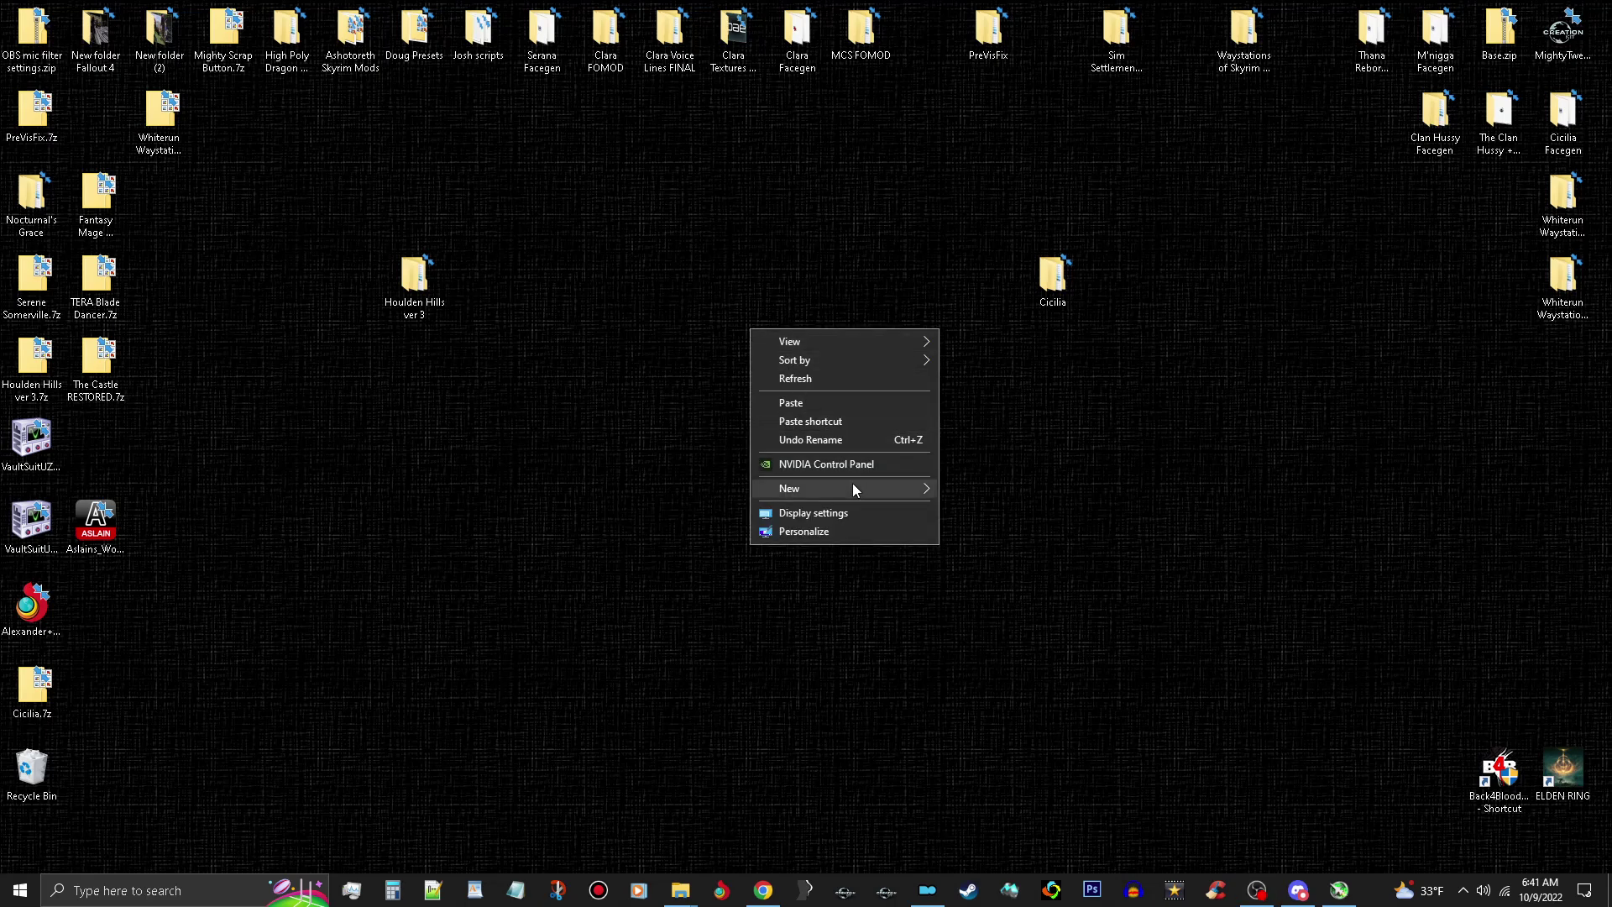
mouse_move(885, 492)
click(1000, 492)
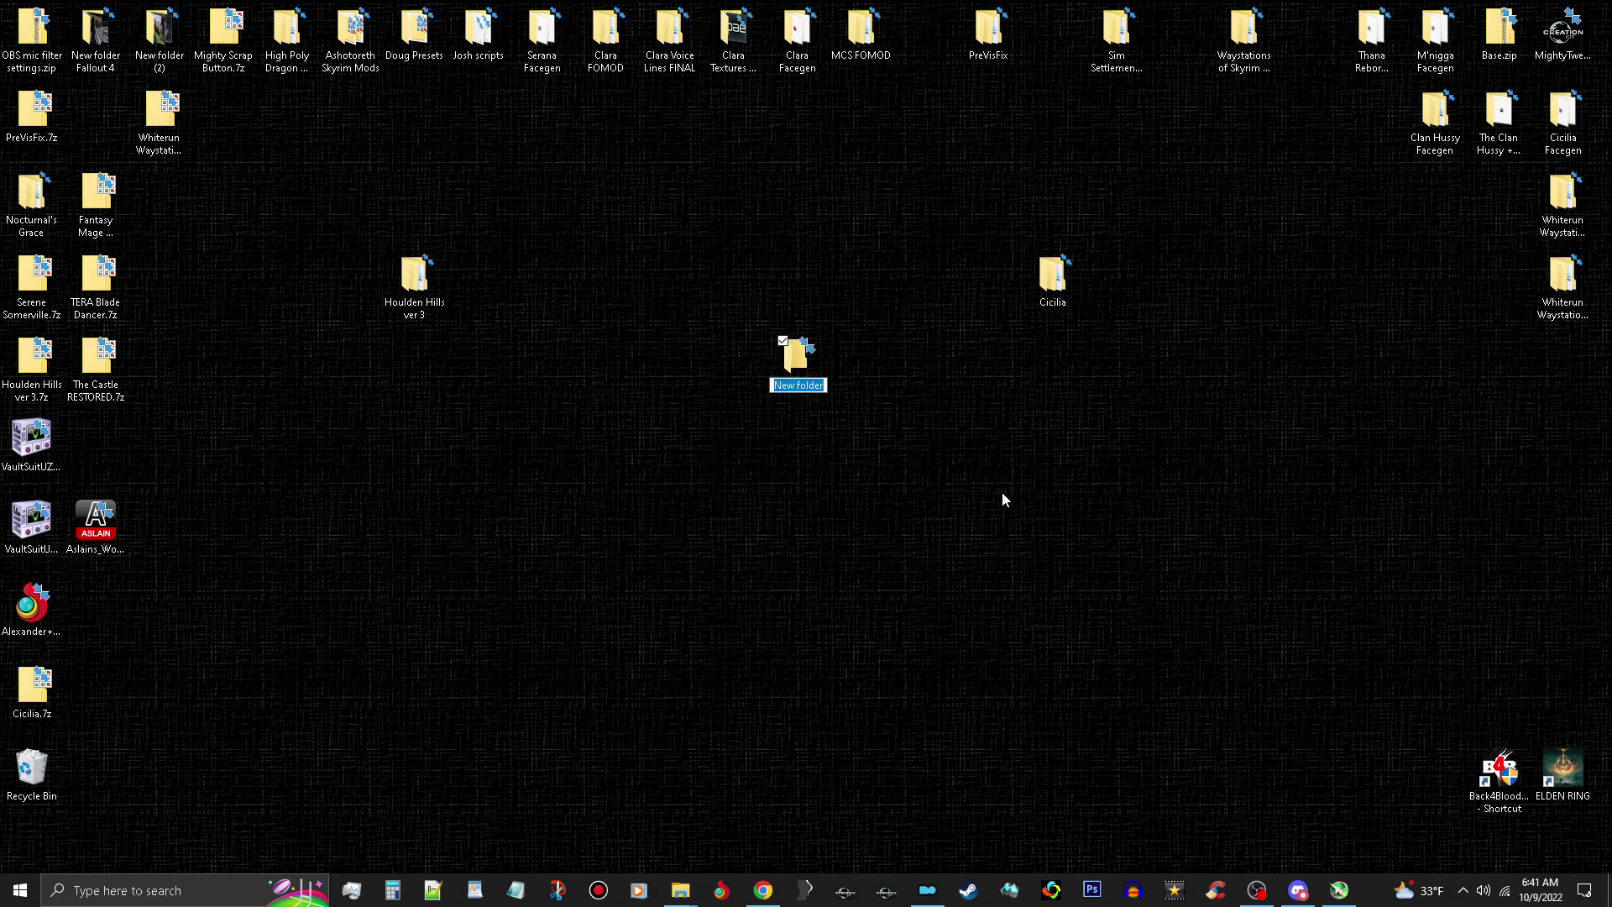
text(Facegen)
key(Return)
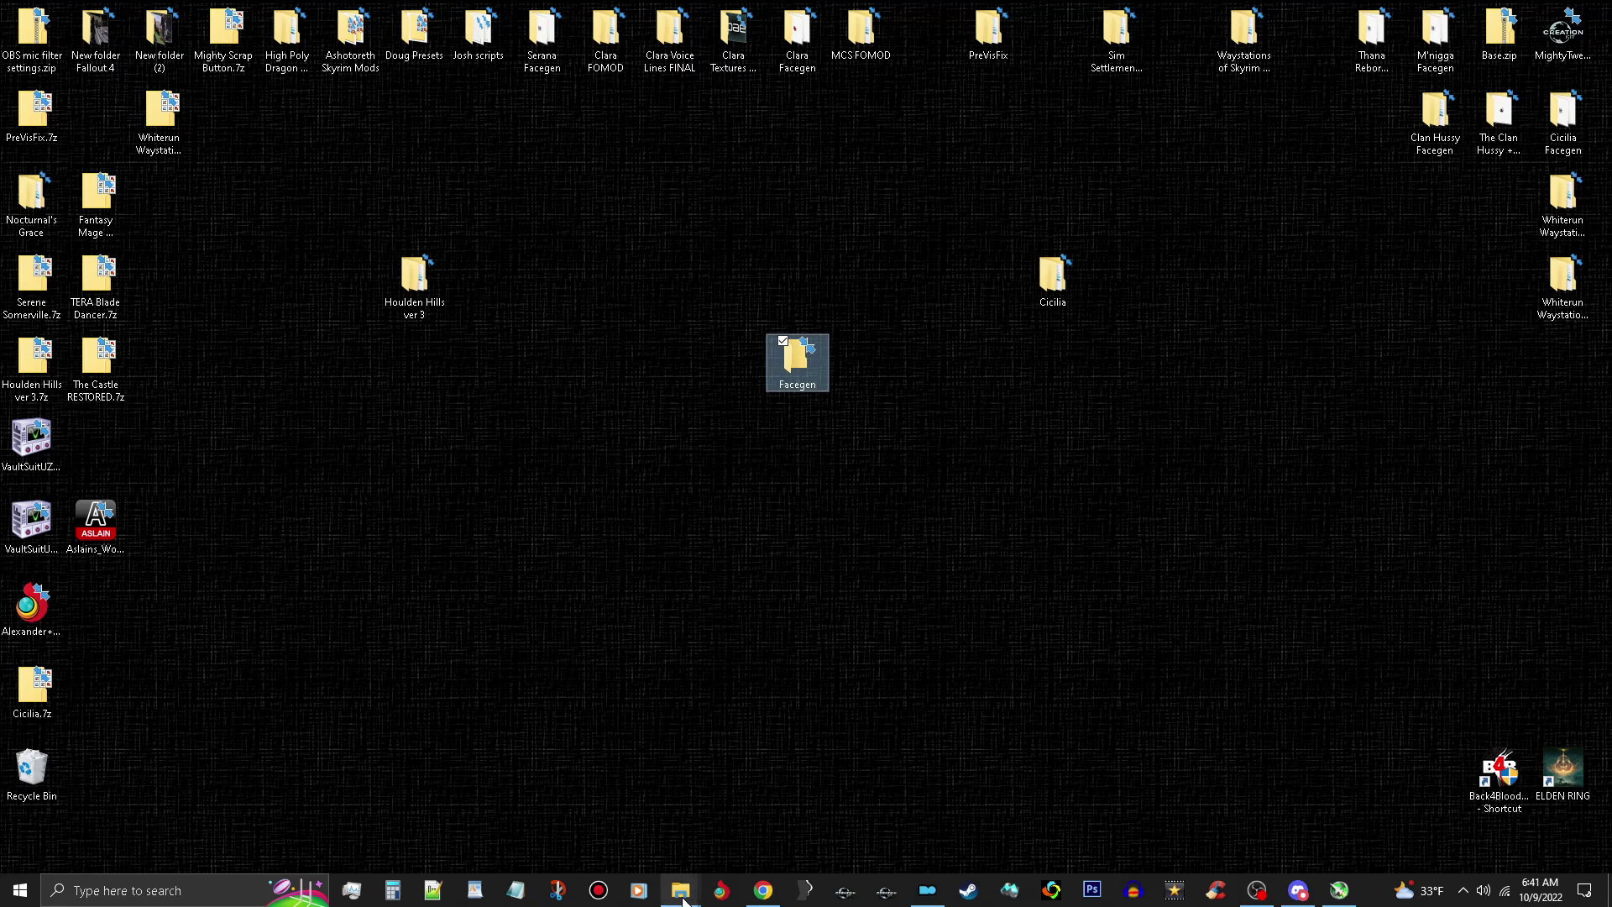
- In the Data window, browse to Meshes\actors\character\facegendata\facegeom\Cicilia.esp and select 0000081D.NIF
mouse_move(681, 891)
click(695, 822)
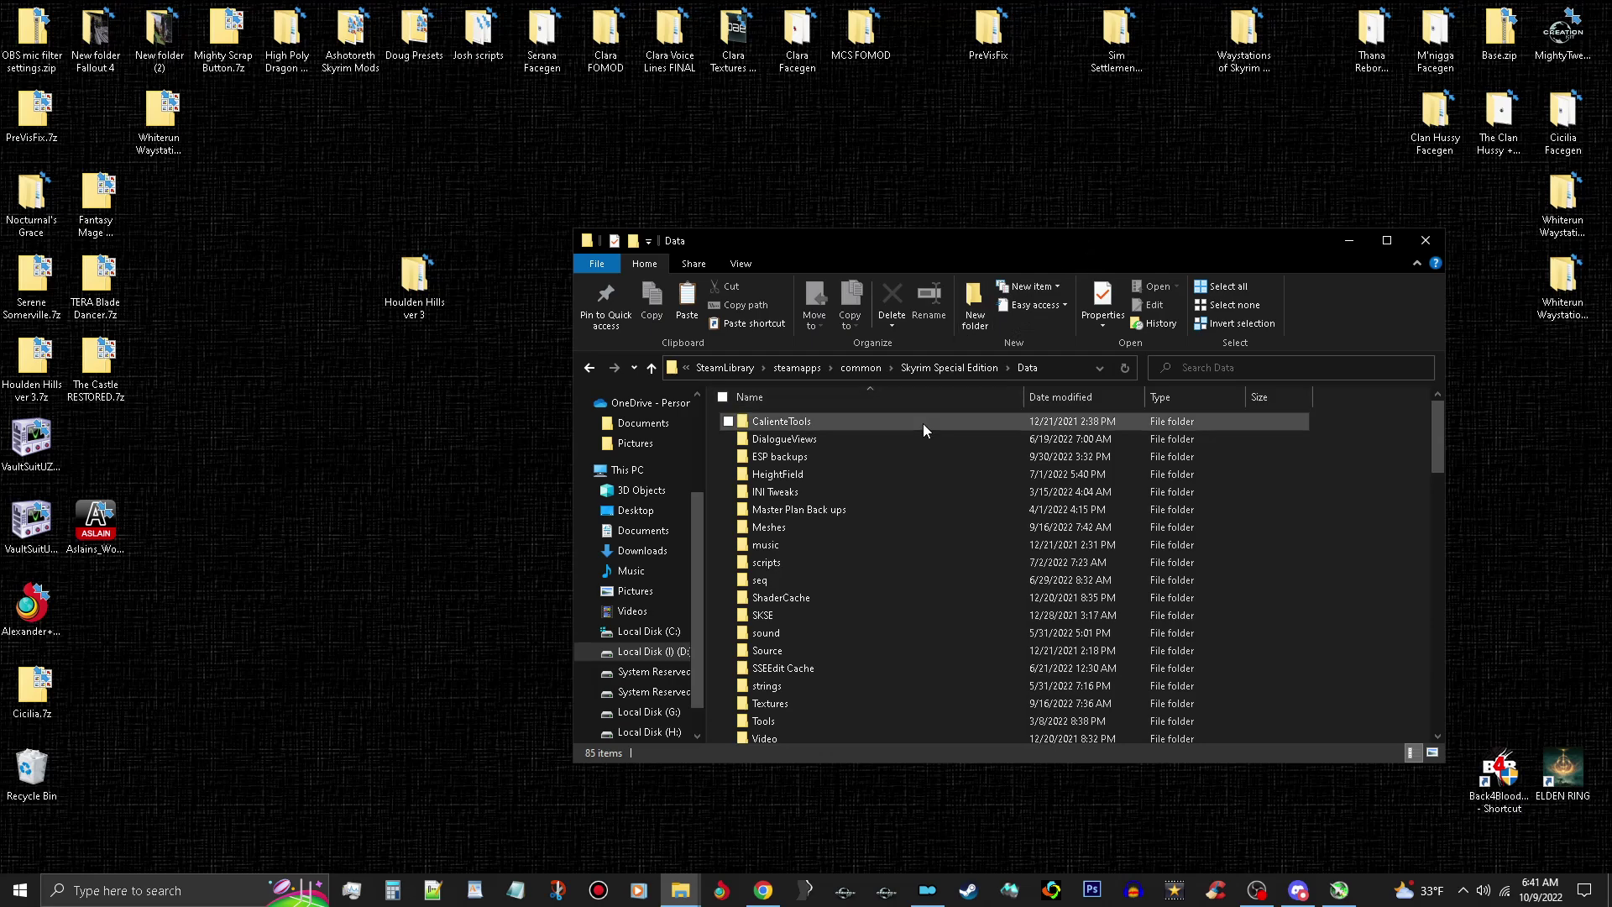
double_click(886, 527)
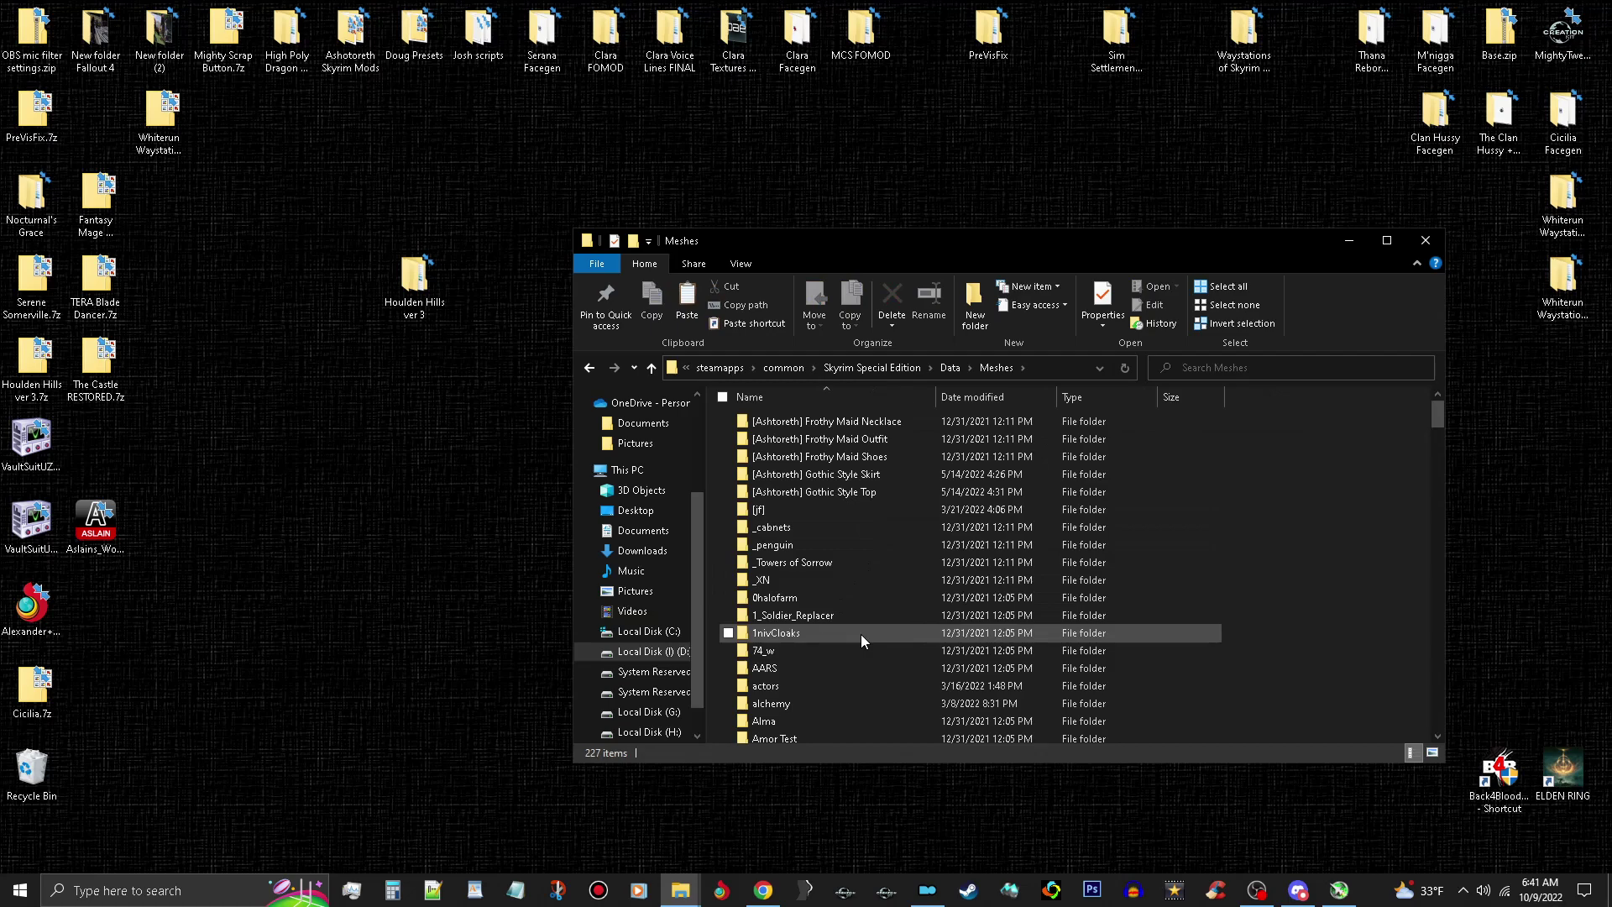
double_click(876, 686)
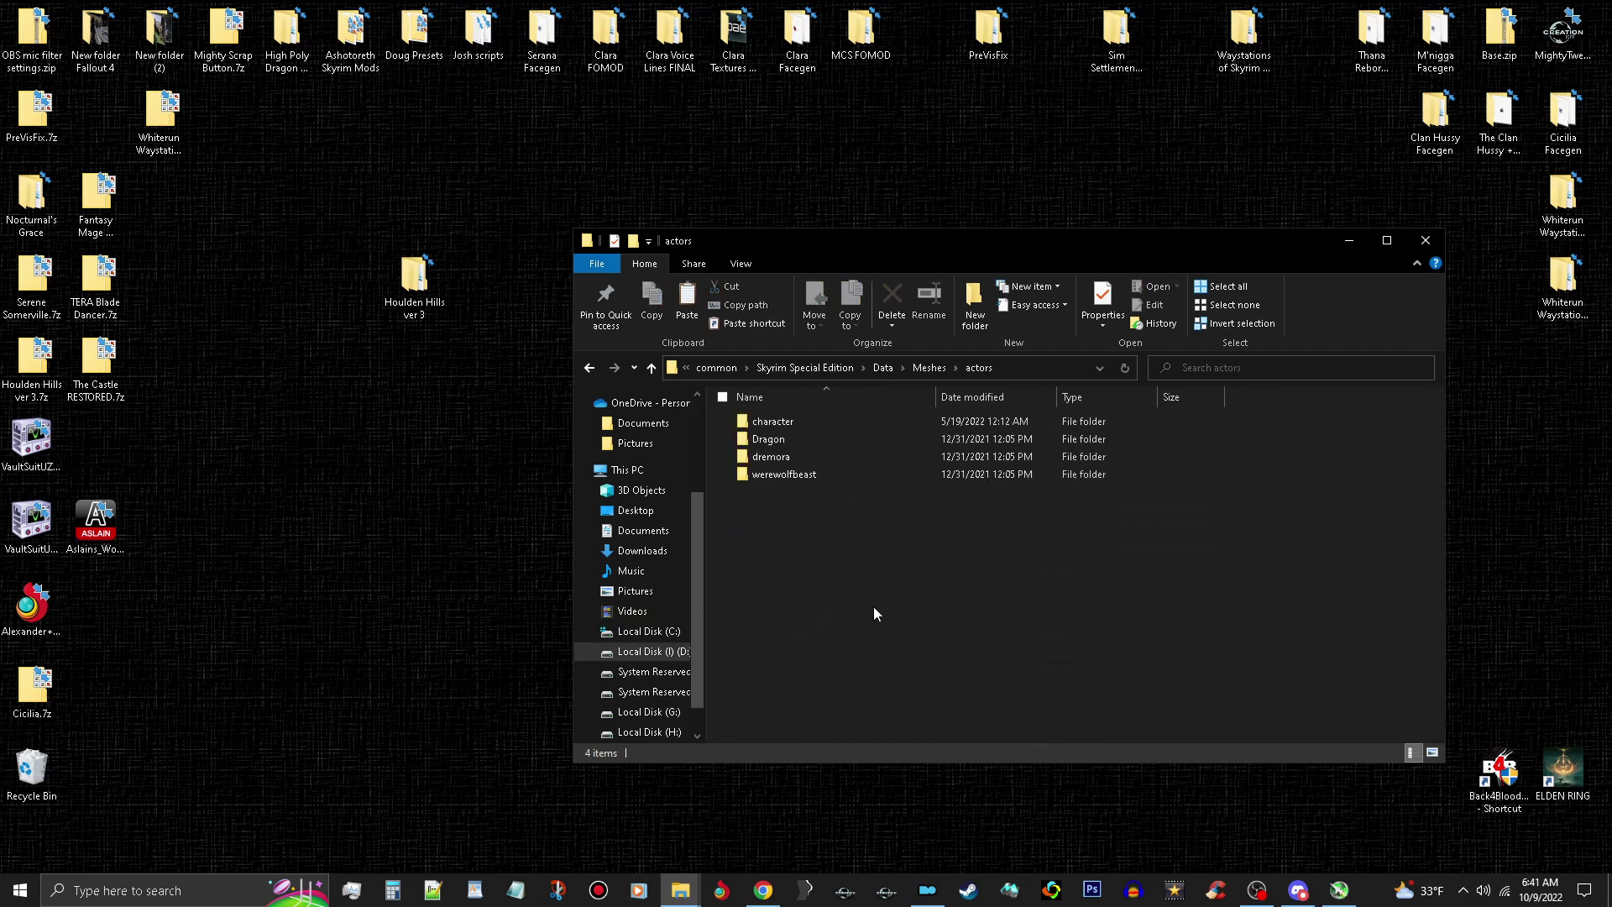
double_click(848, 421)
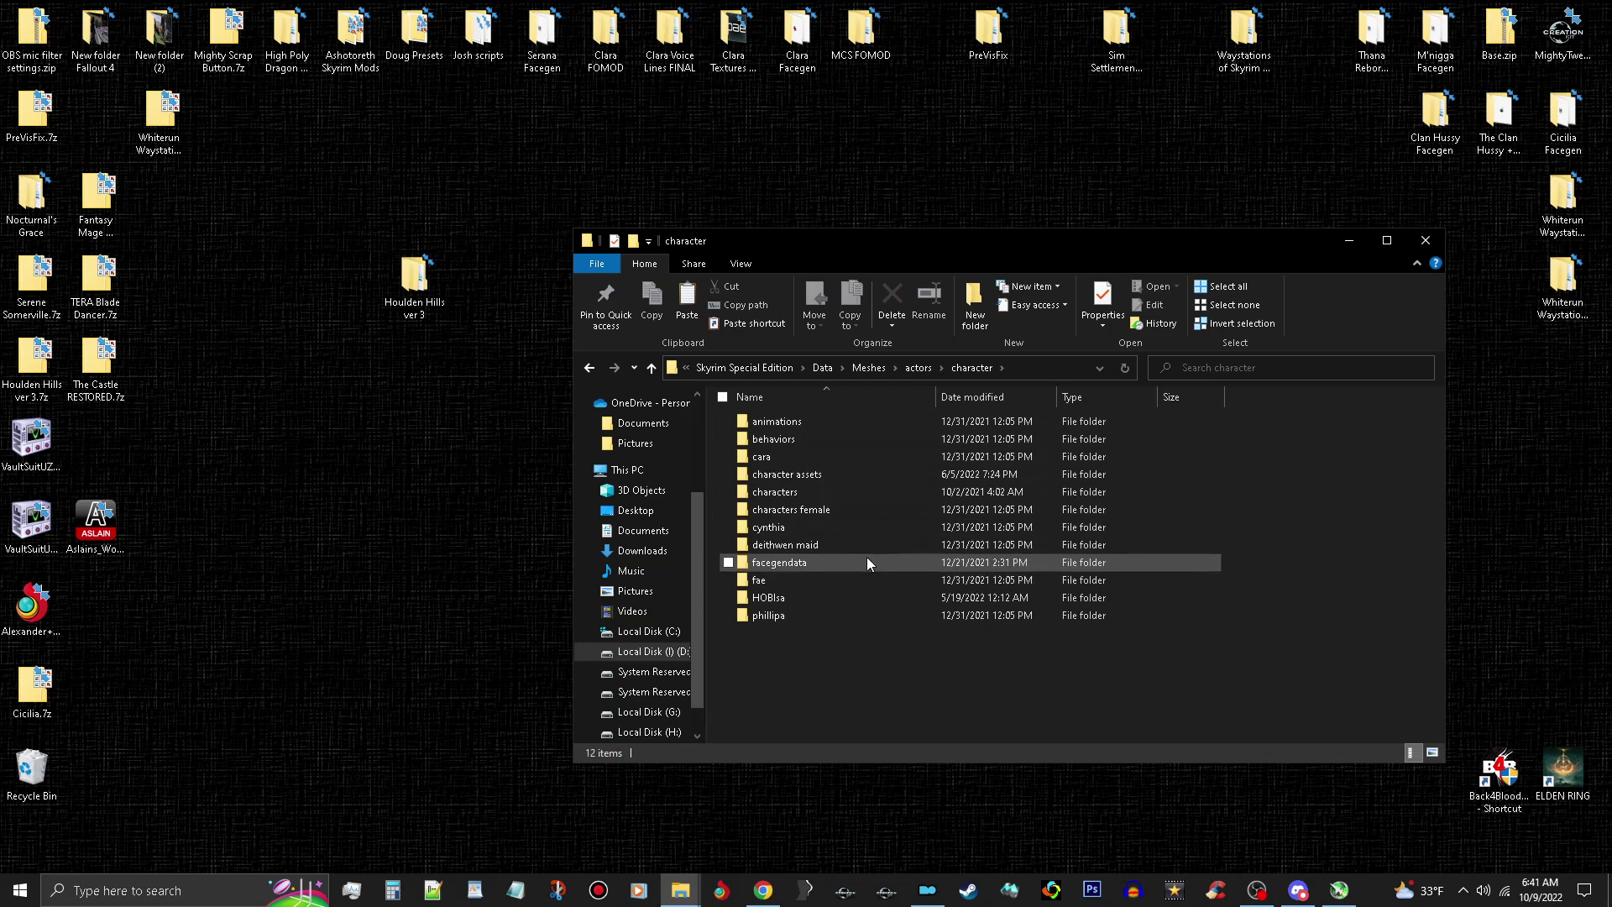
double_click(868, 558)
double_click(851, 422)
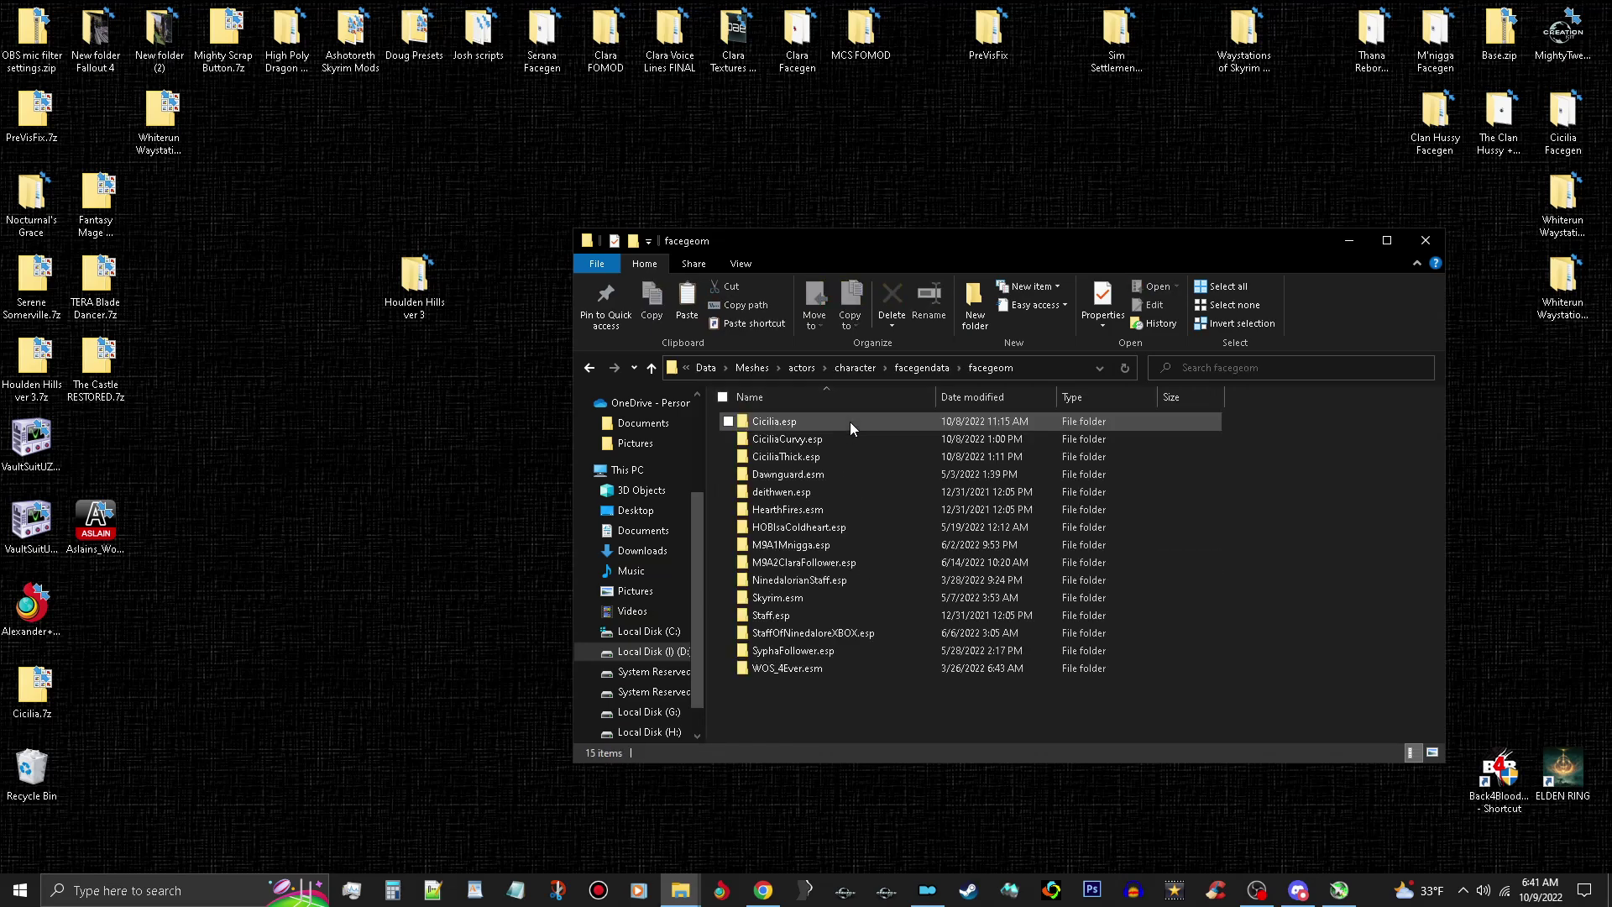
double_click(851, 422)
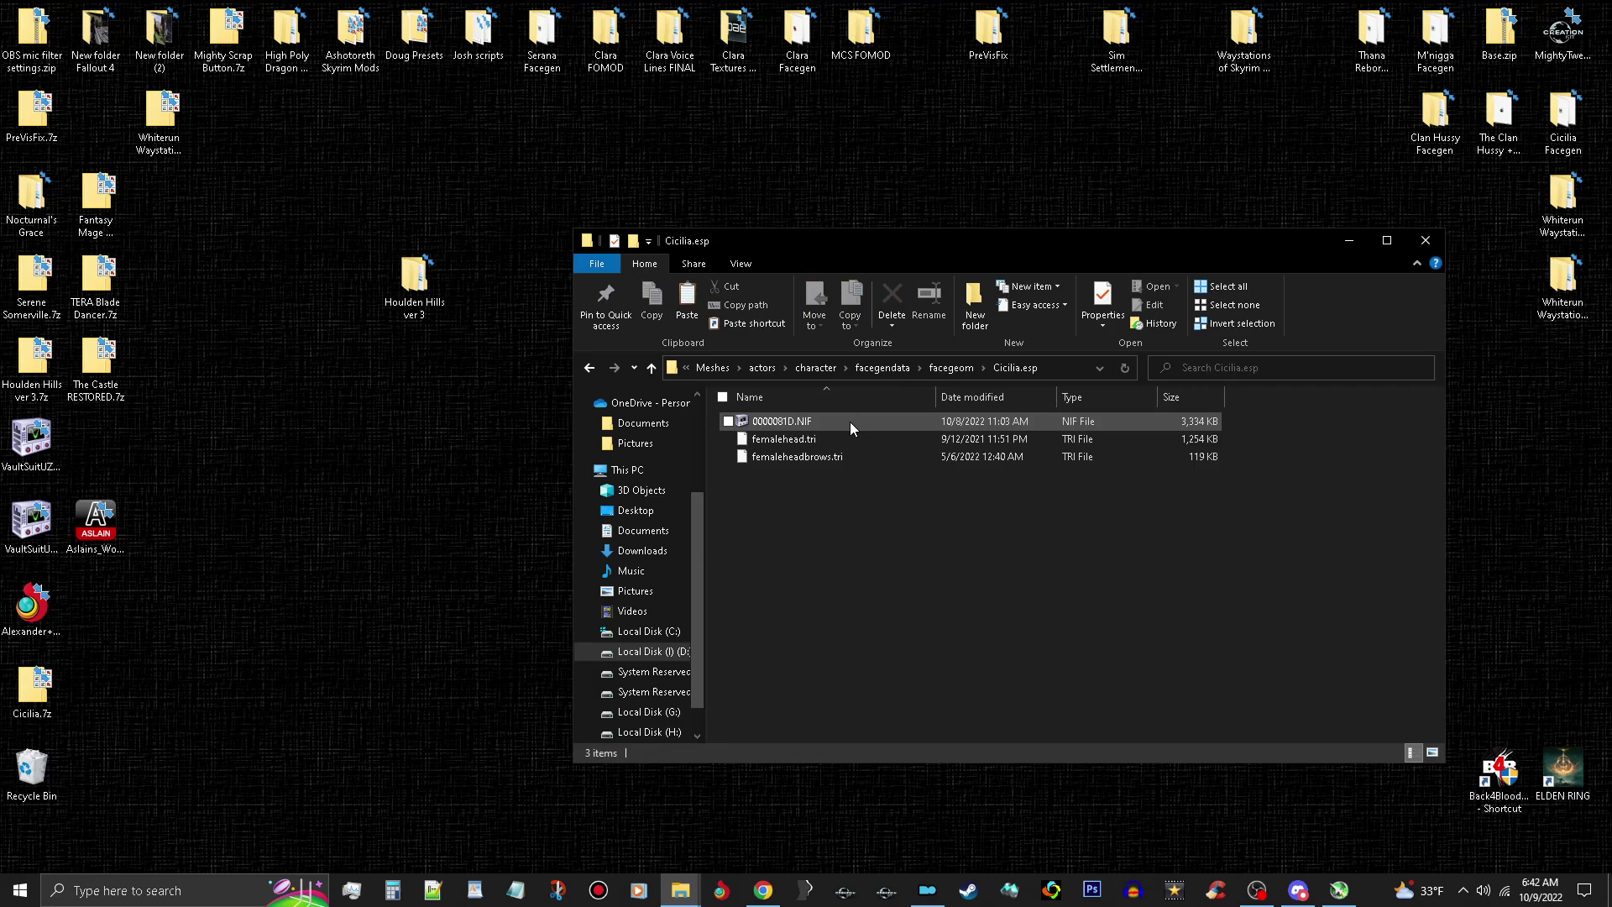
click(849, 422)
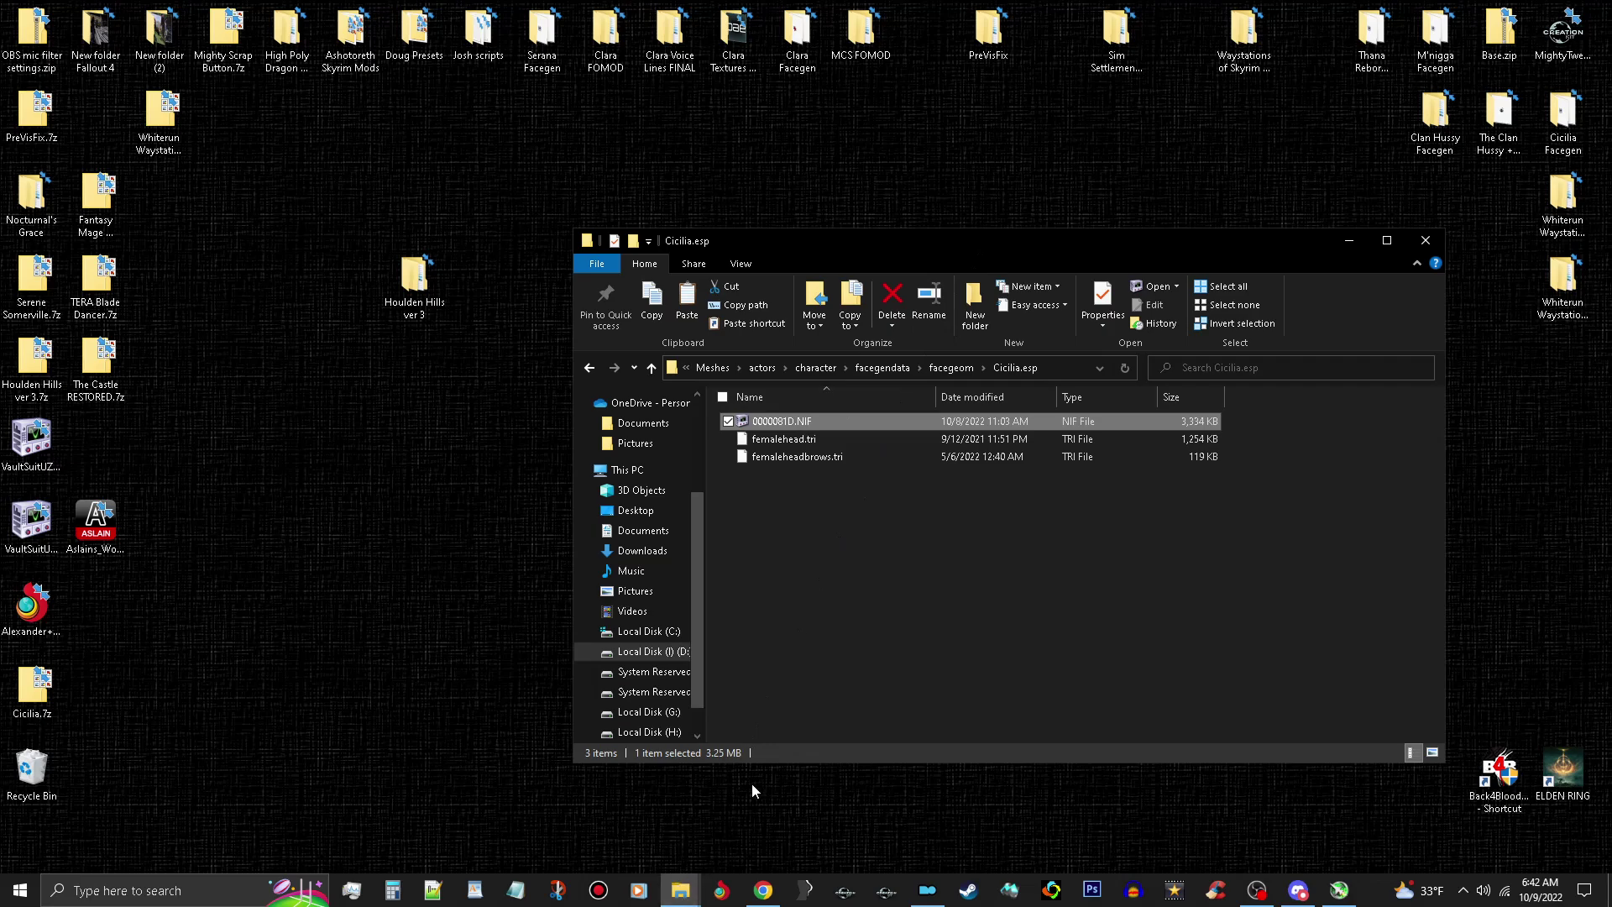
- Open the desktop Facegen folder and place it beside the Cicilia.esp window
drag(1161, 241, 819, 260)
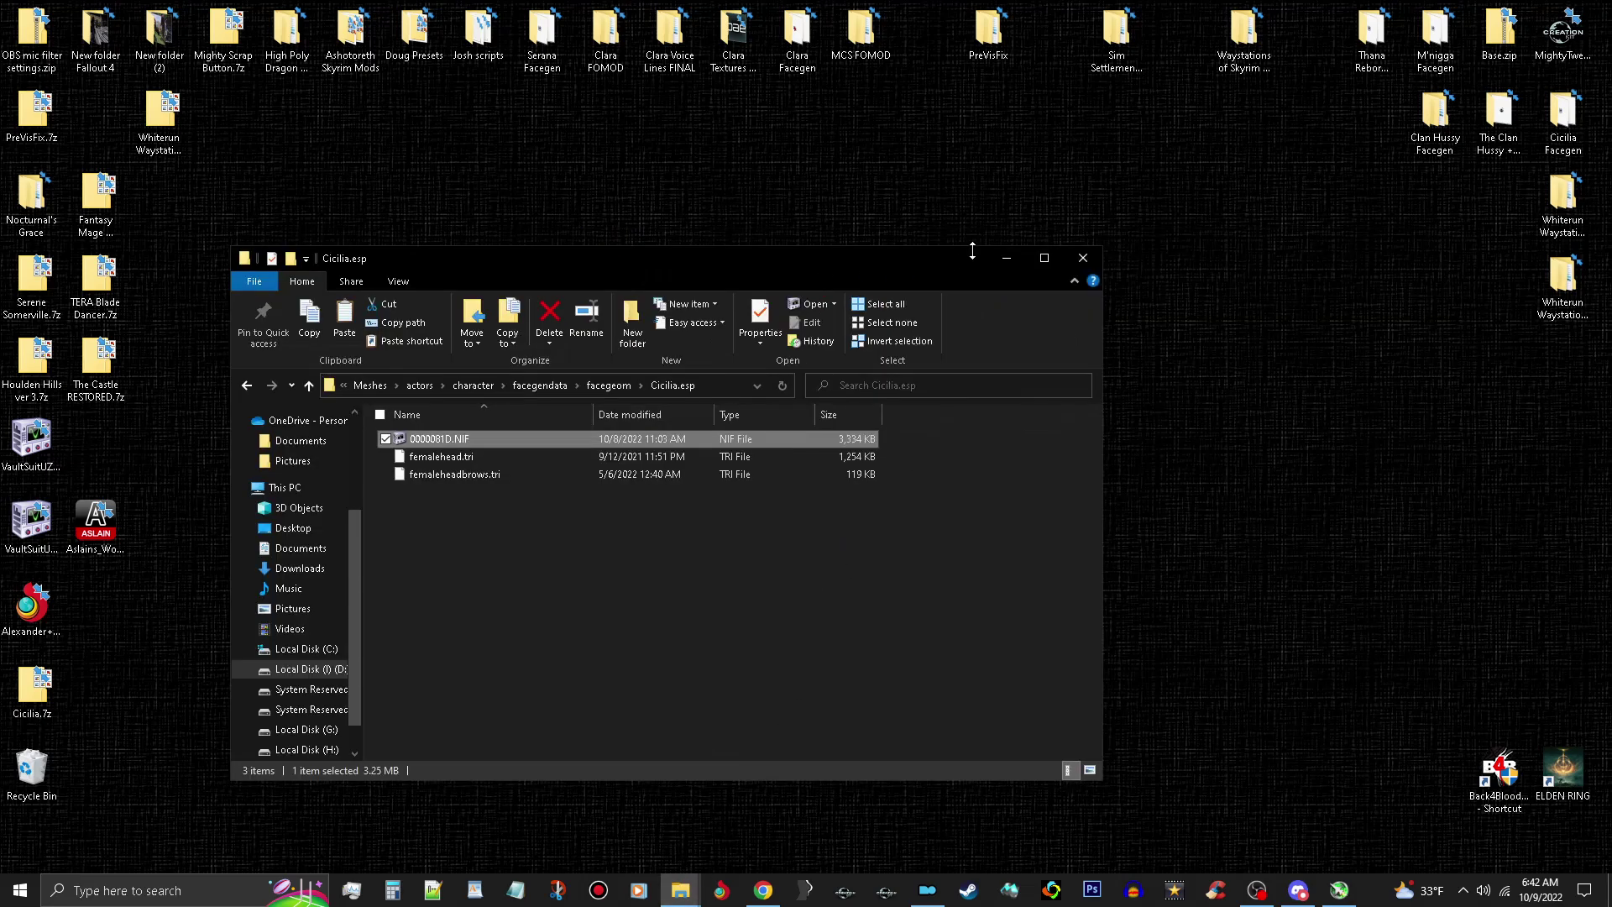
click(997, 260)
double_click(794, 356)
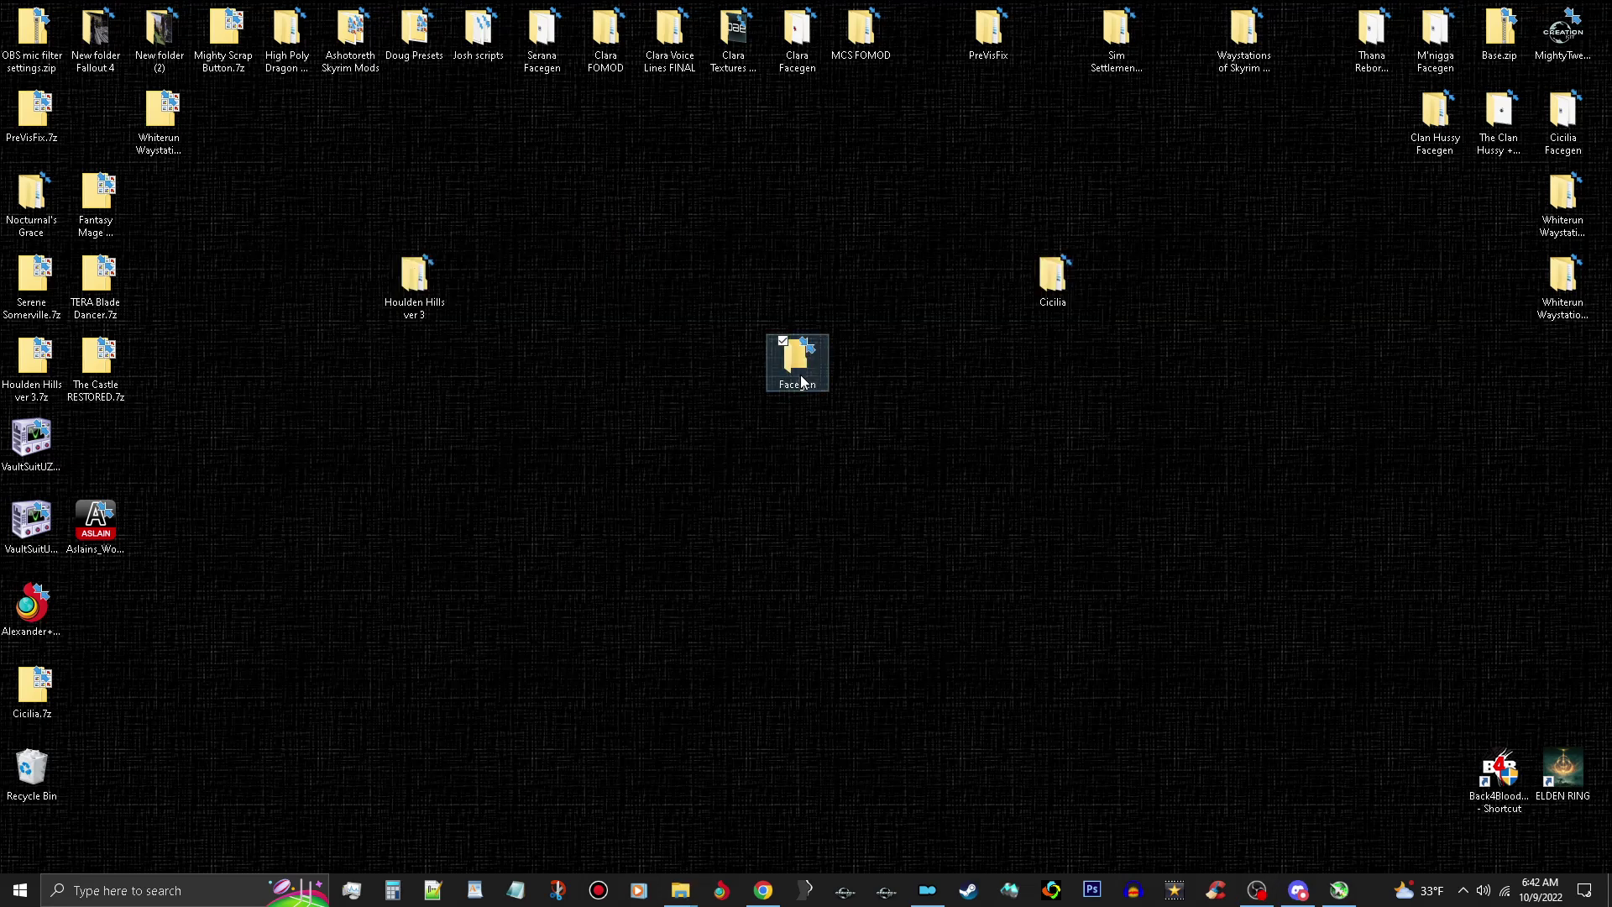
click(680, 891)
click(616, 818)
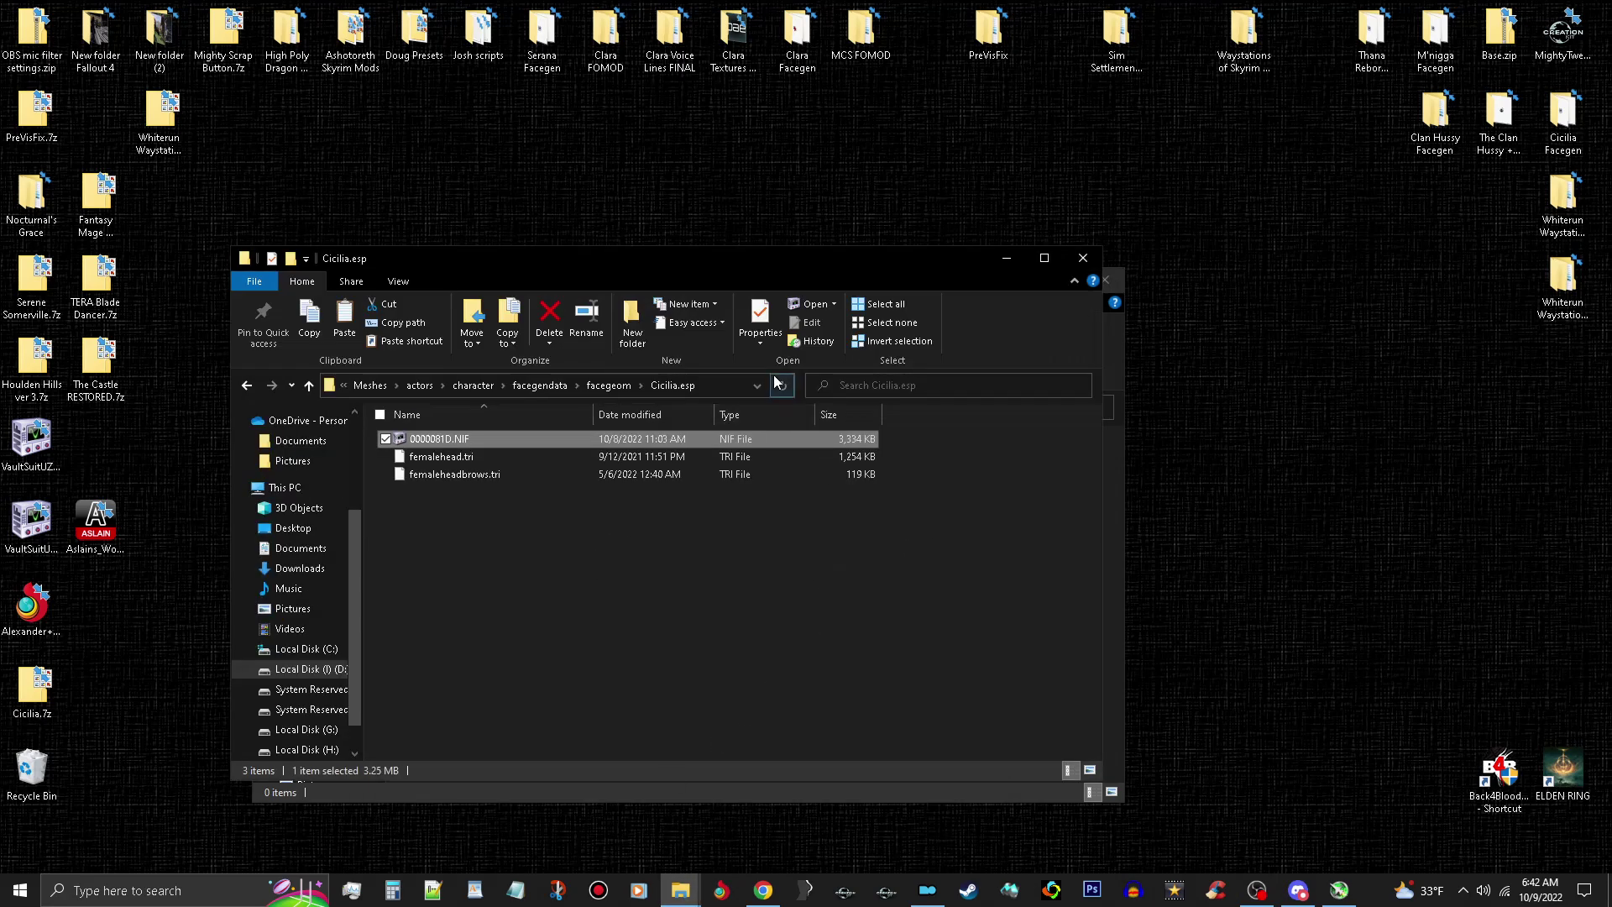
drag(757, 257, 1164, 244)
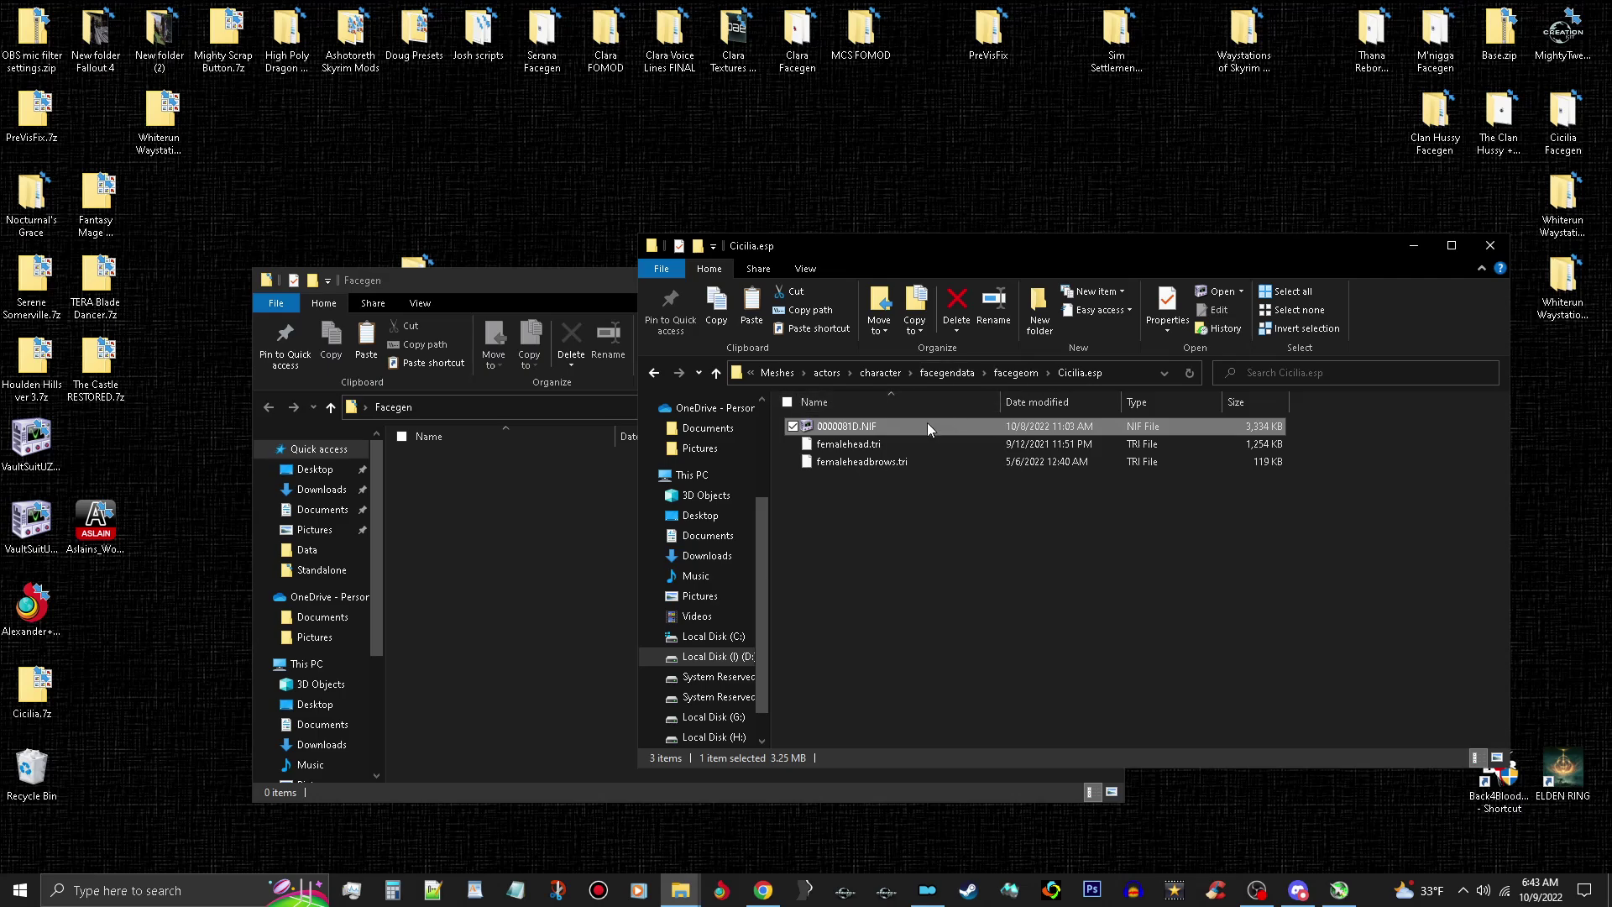
- Copy 0000081D.NIF from Cicilia.esp and paste it into the Facegen folder
drag(853, 427, 897, 430)
right_click(899, 430)
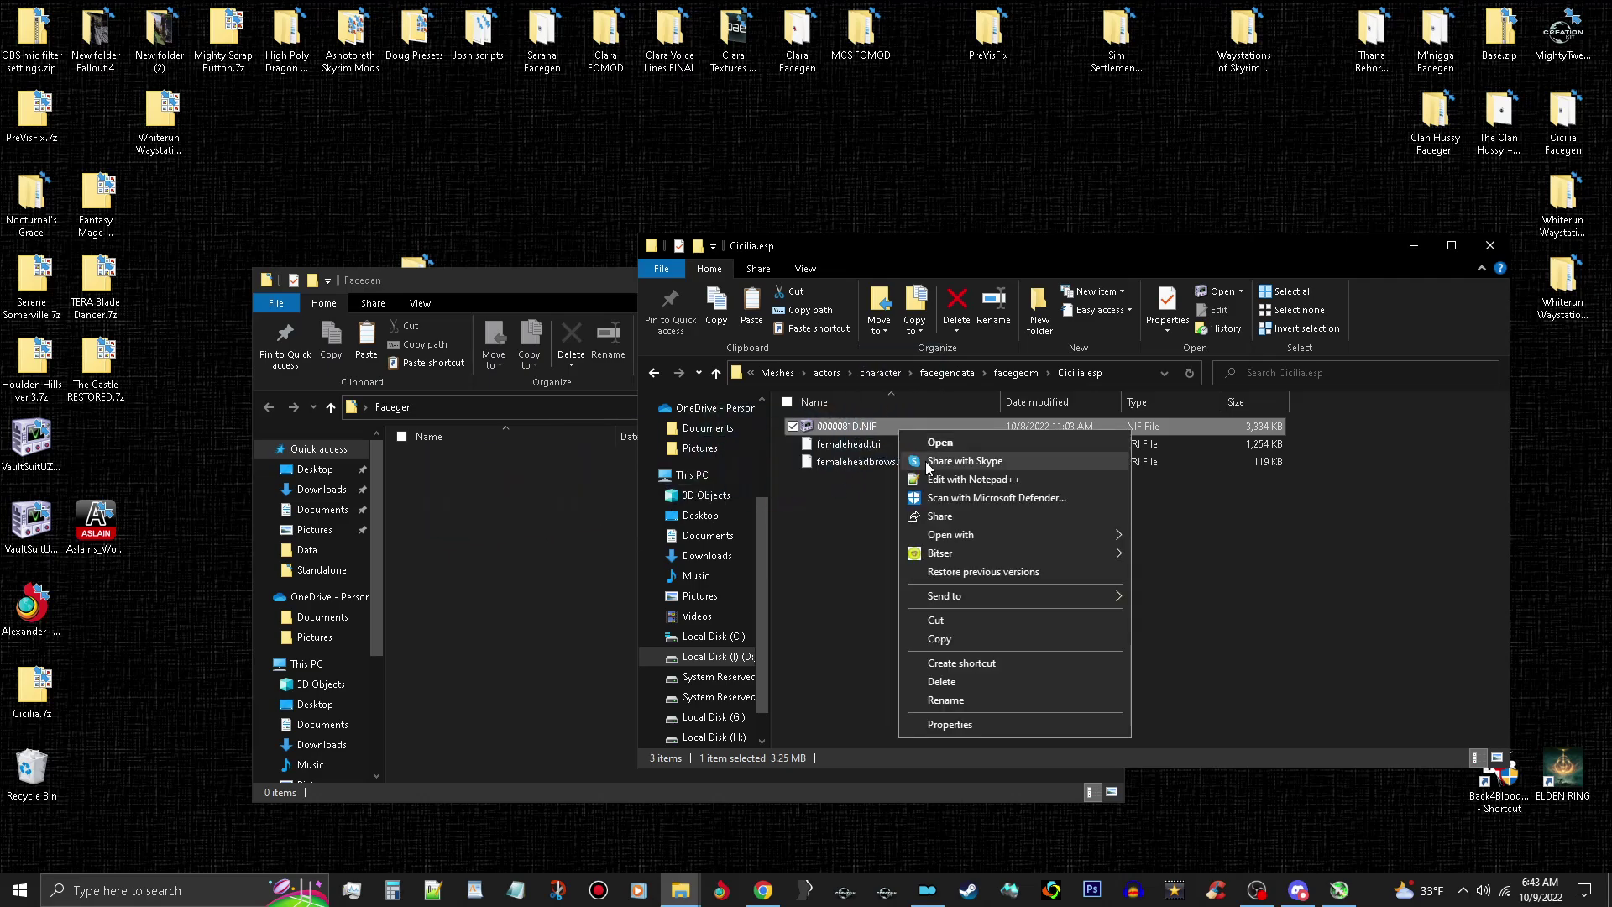
click(957, 639)
click(466, 555)
right_click(581, 515)
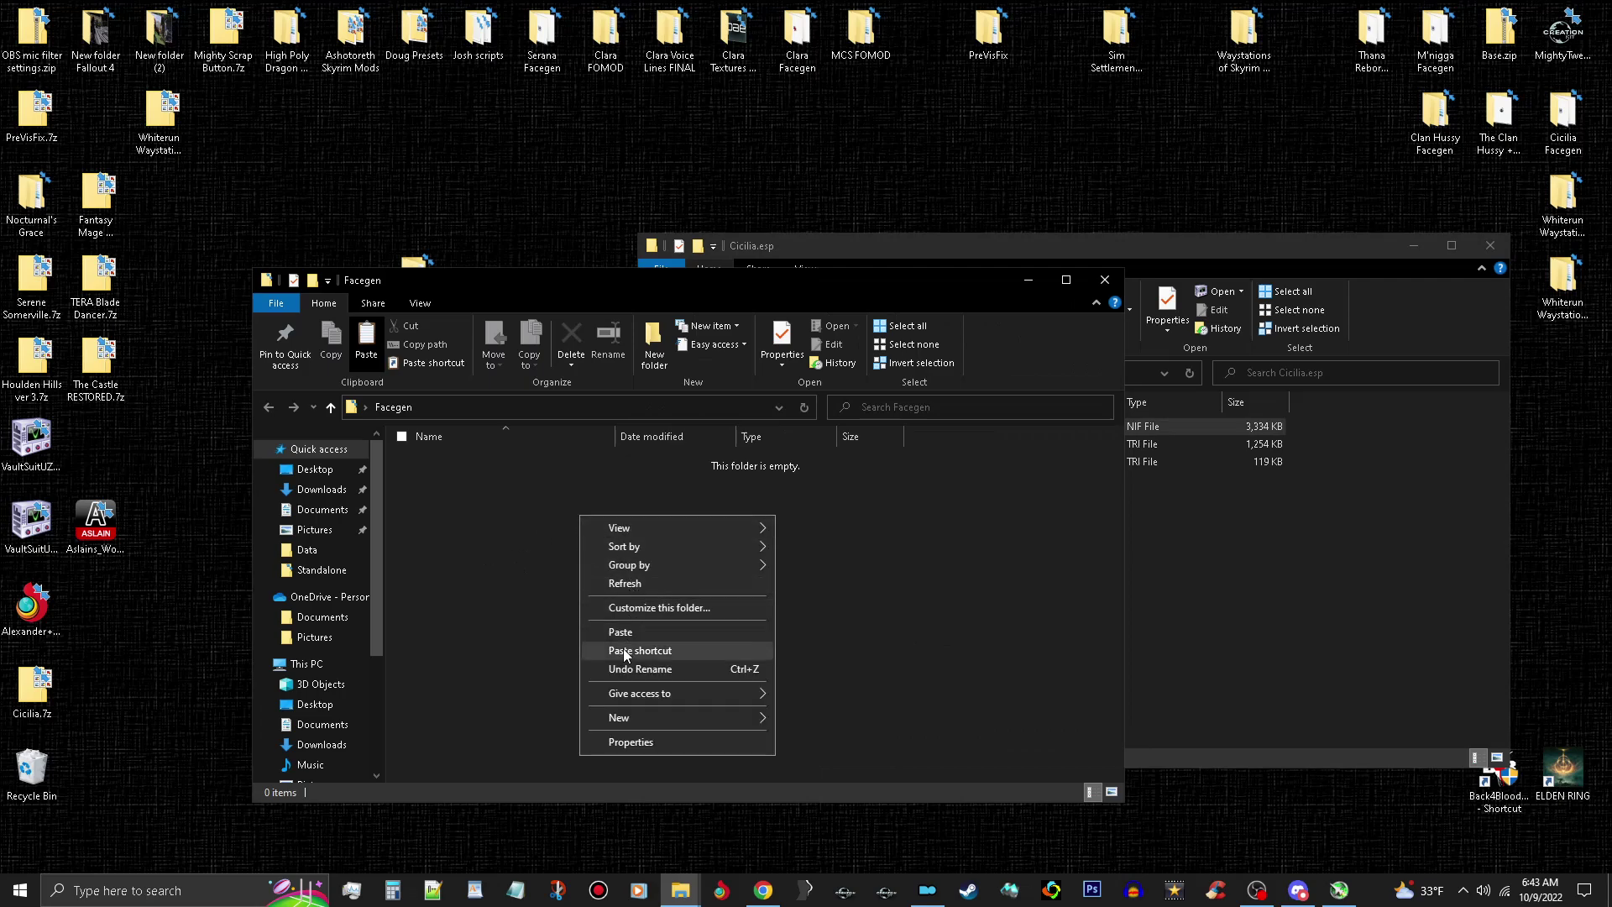
click(629, 634)
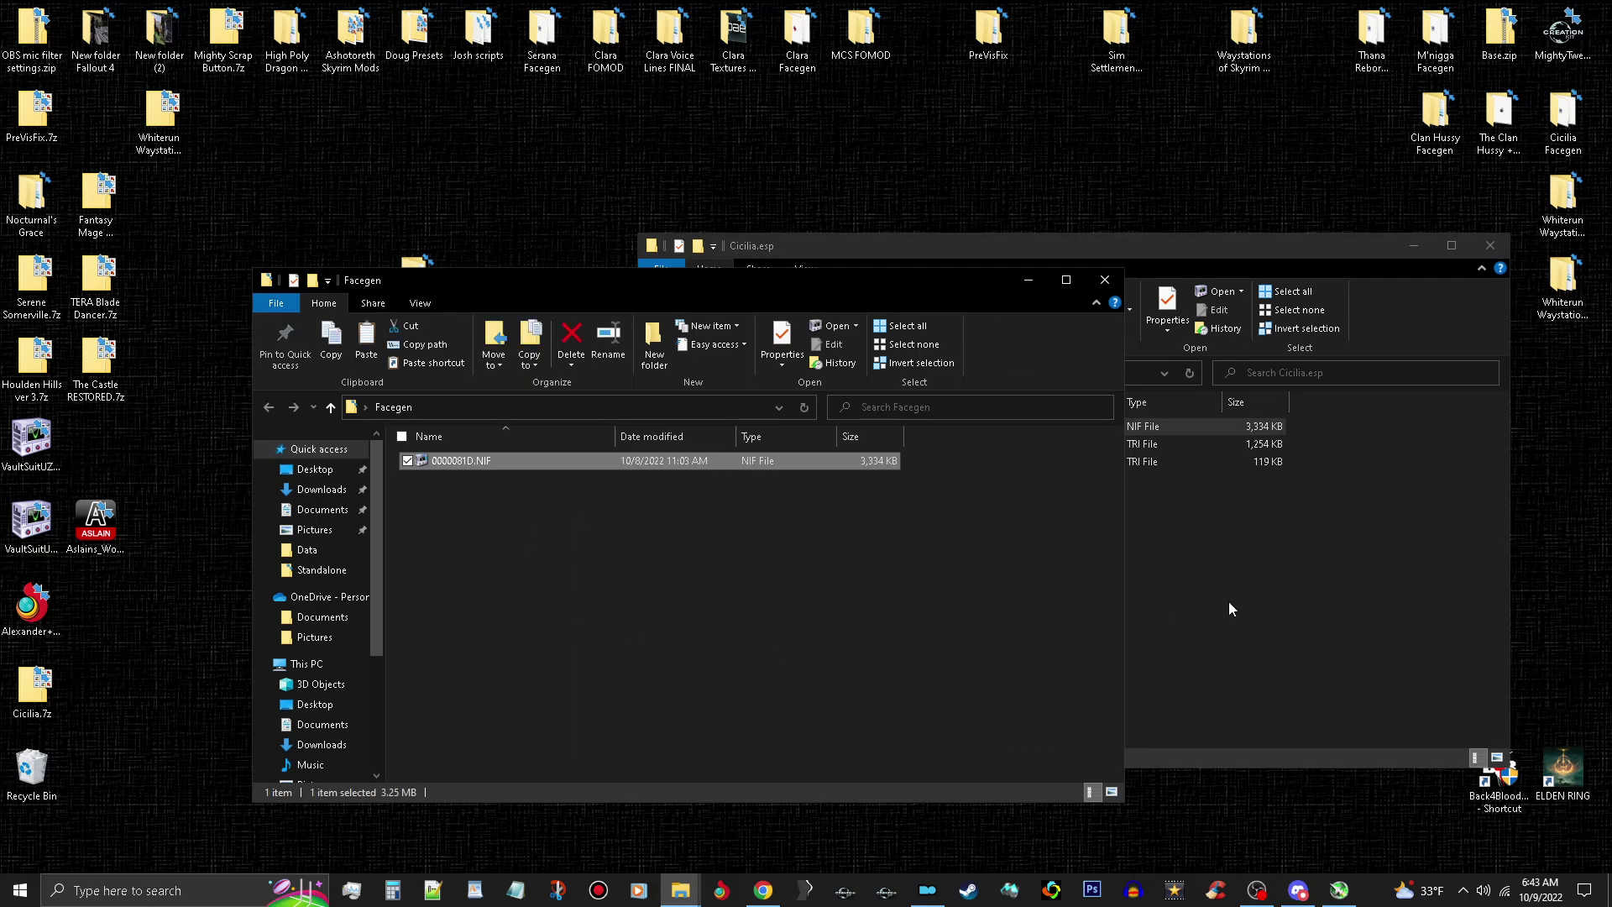
click(1317, 598)
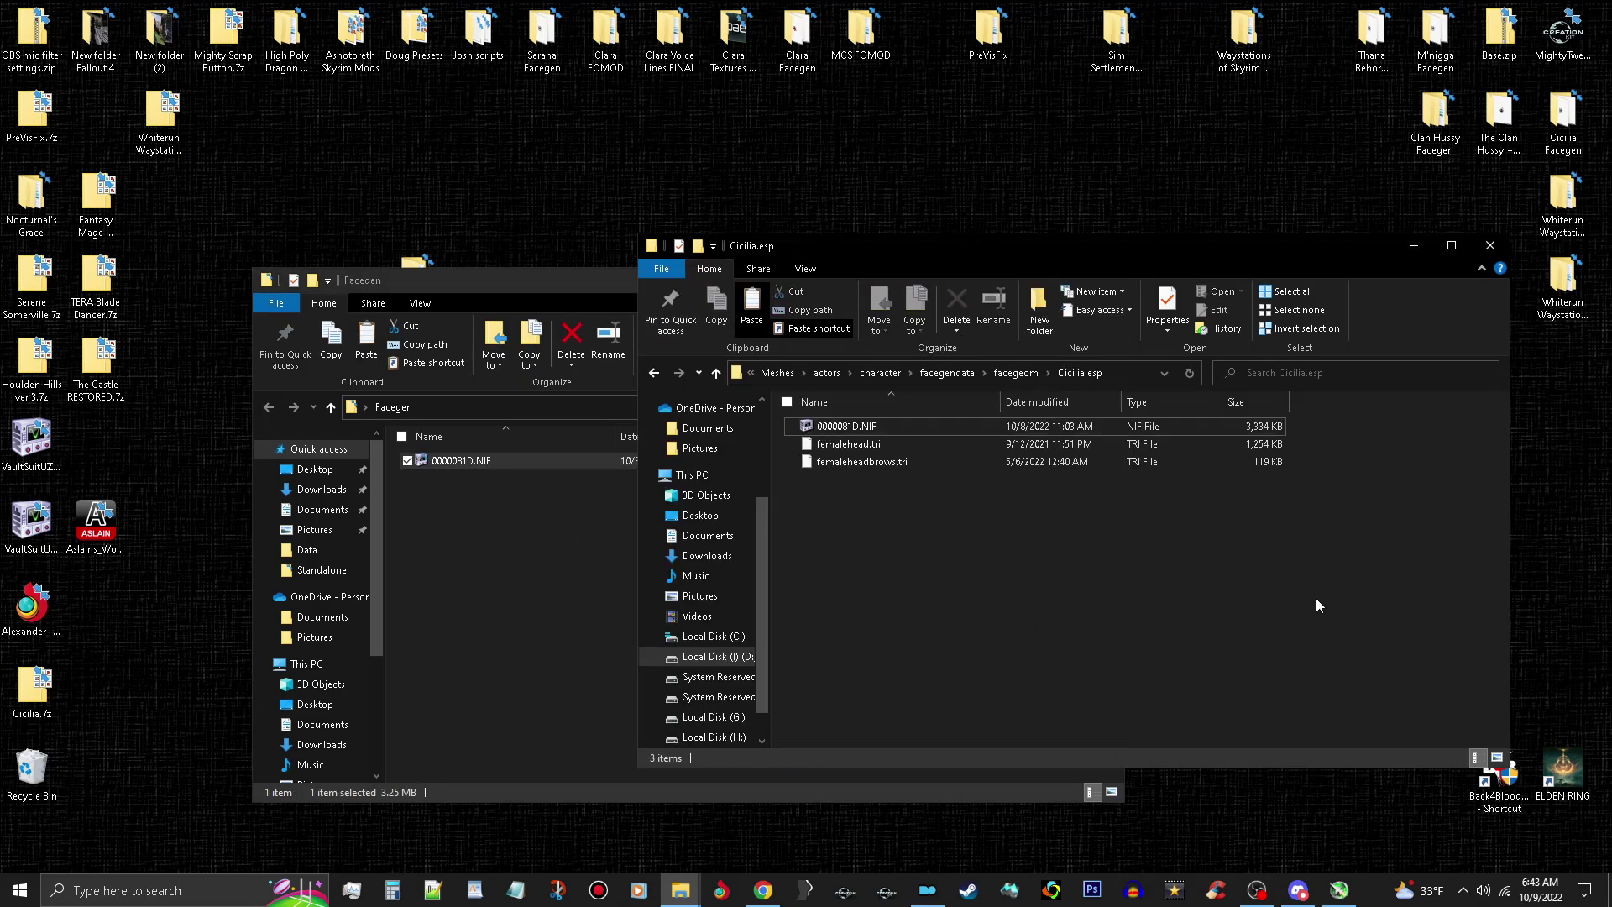
- Browse to Textures\actors\character\facegendata\facetint\Cicilia.esp and select 0000081D.dds
click(774, 373)
click(1017, 376)
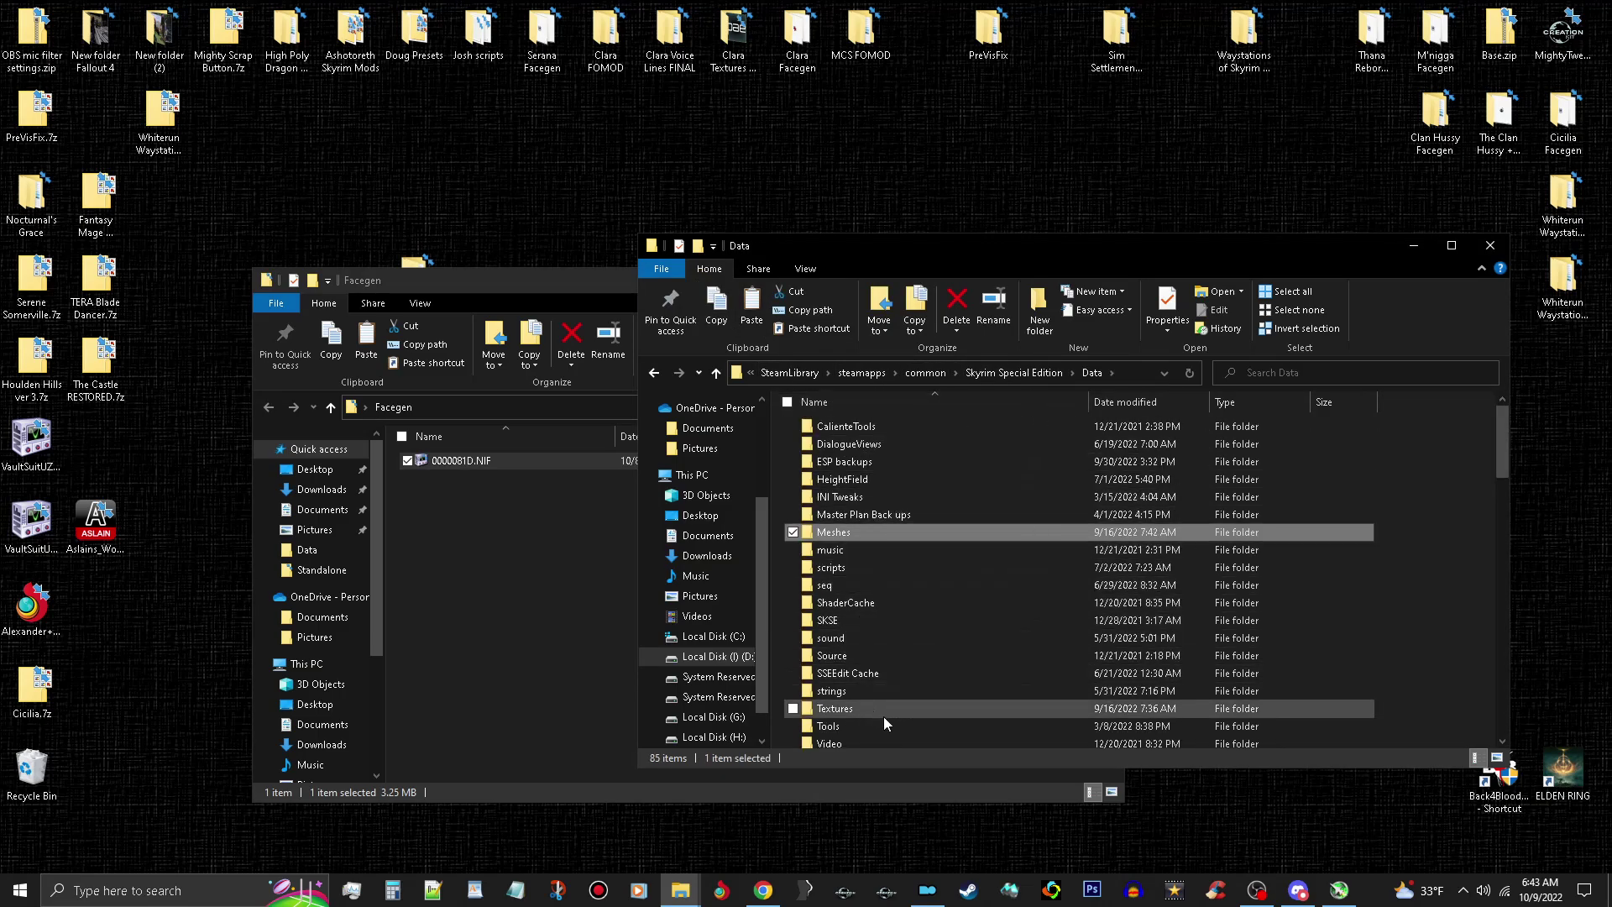
double_click(905, 712)
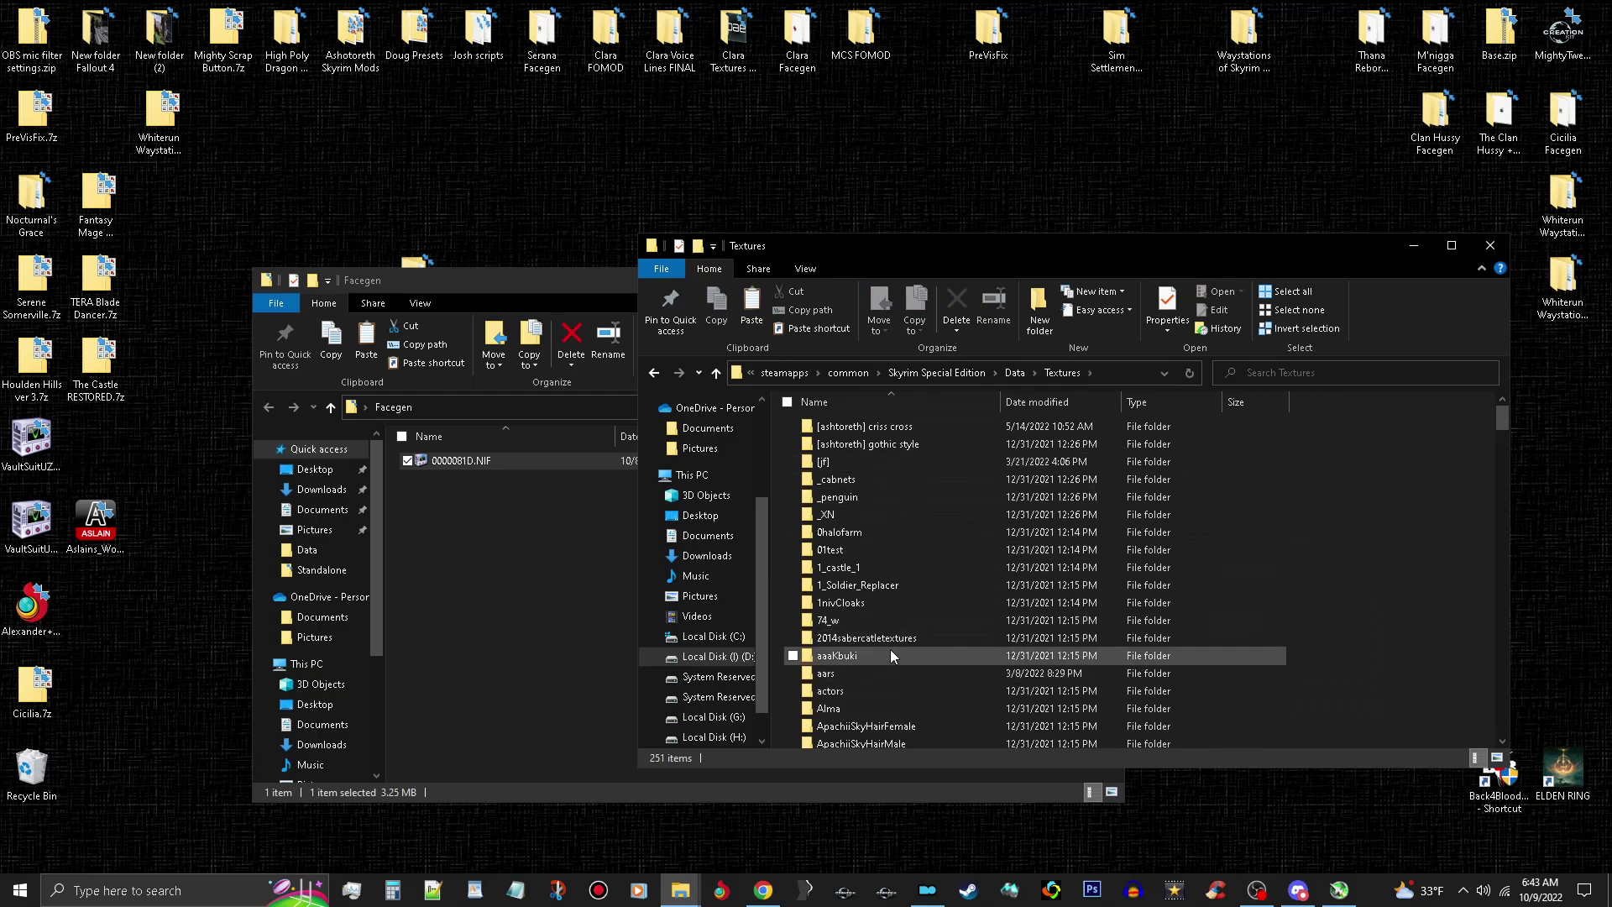
double_click(897, 688)
click(903, 428)
double_click(903, 427)
double_click(902, 426)
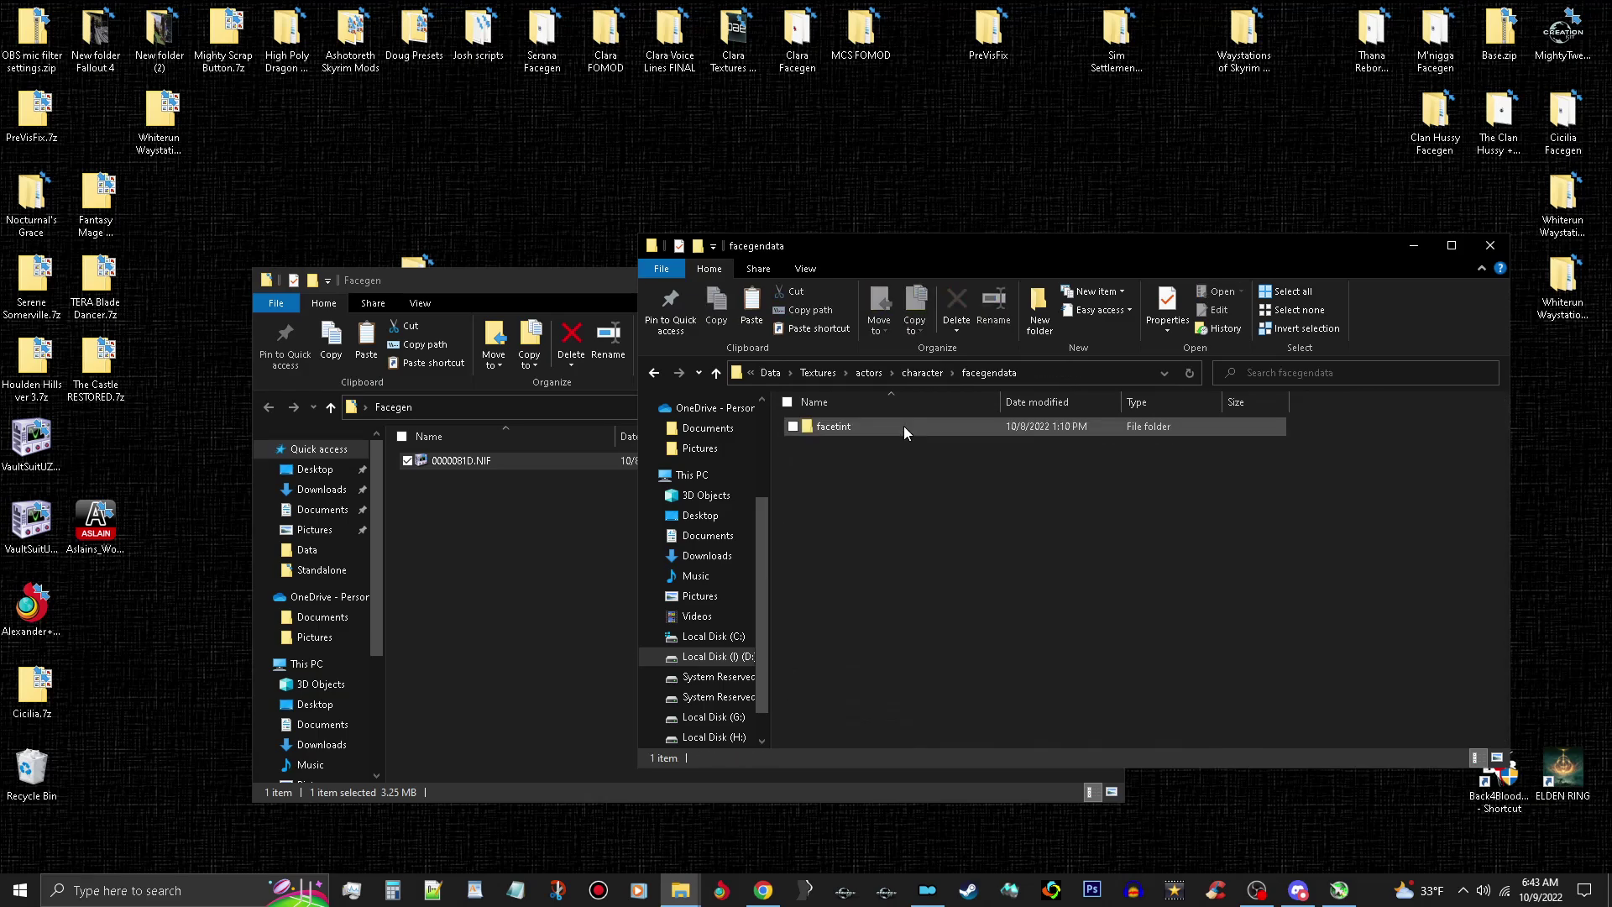
double_click(904, 426)
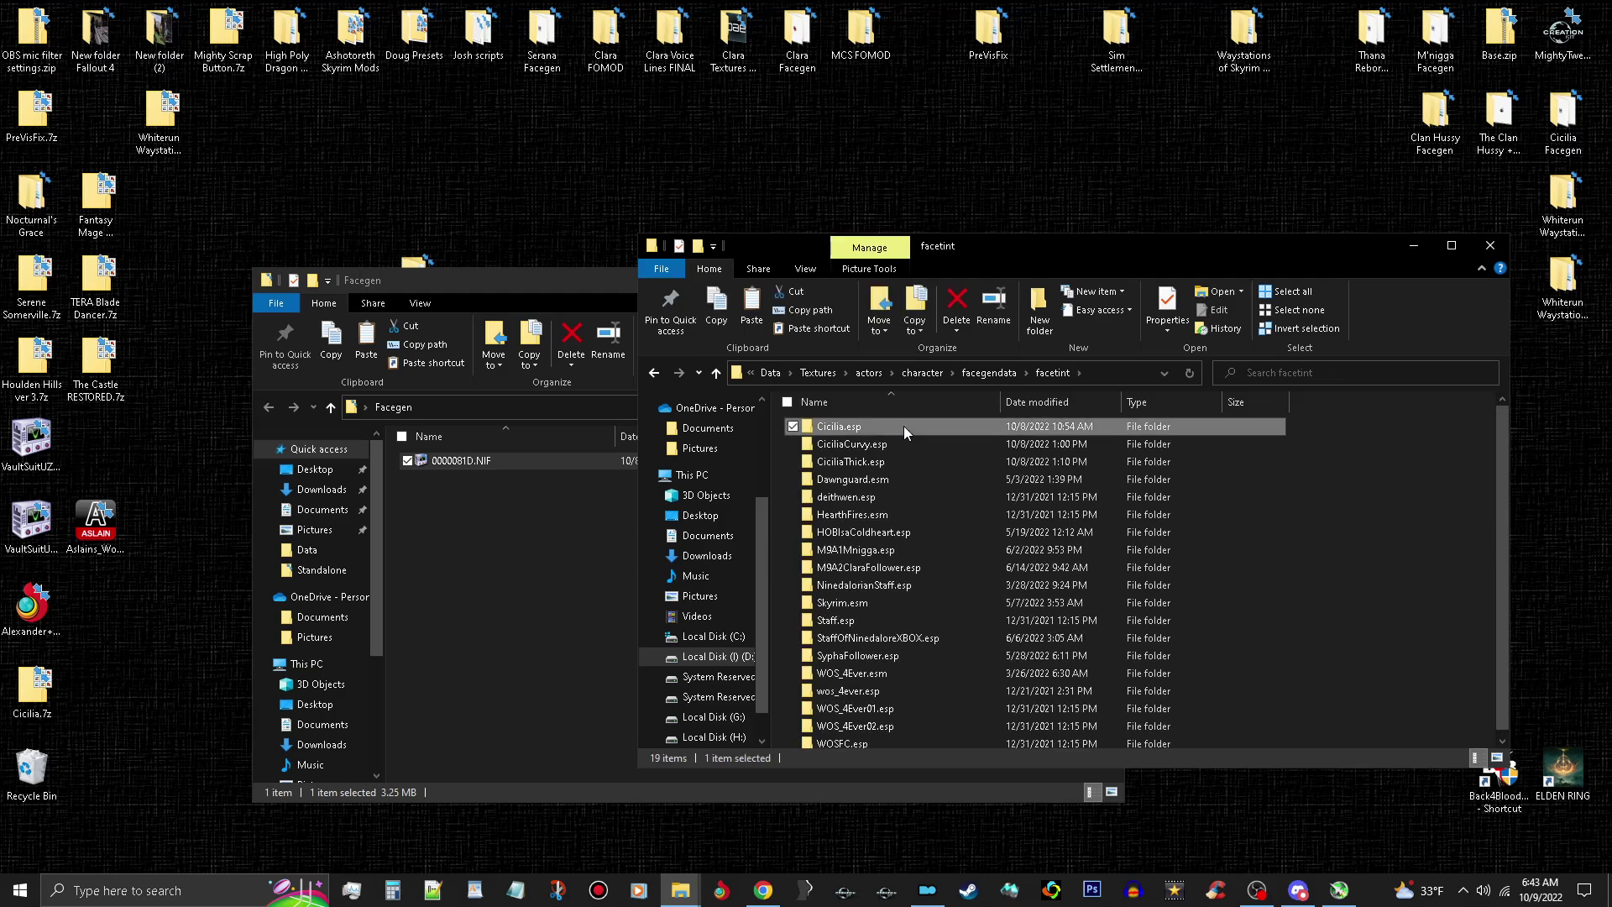
double_click(904, 426)
click(832, 461)
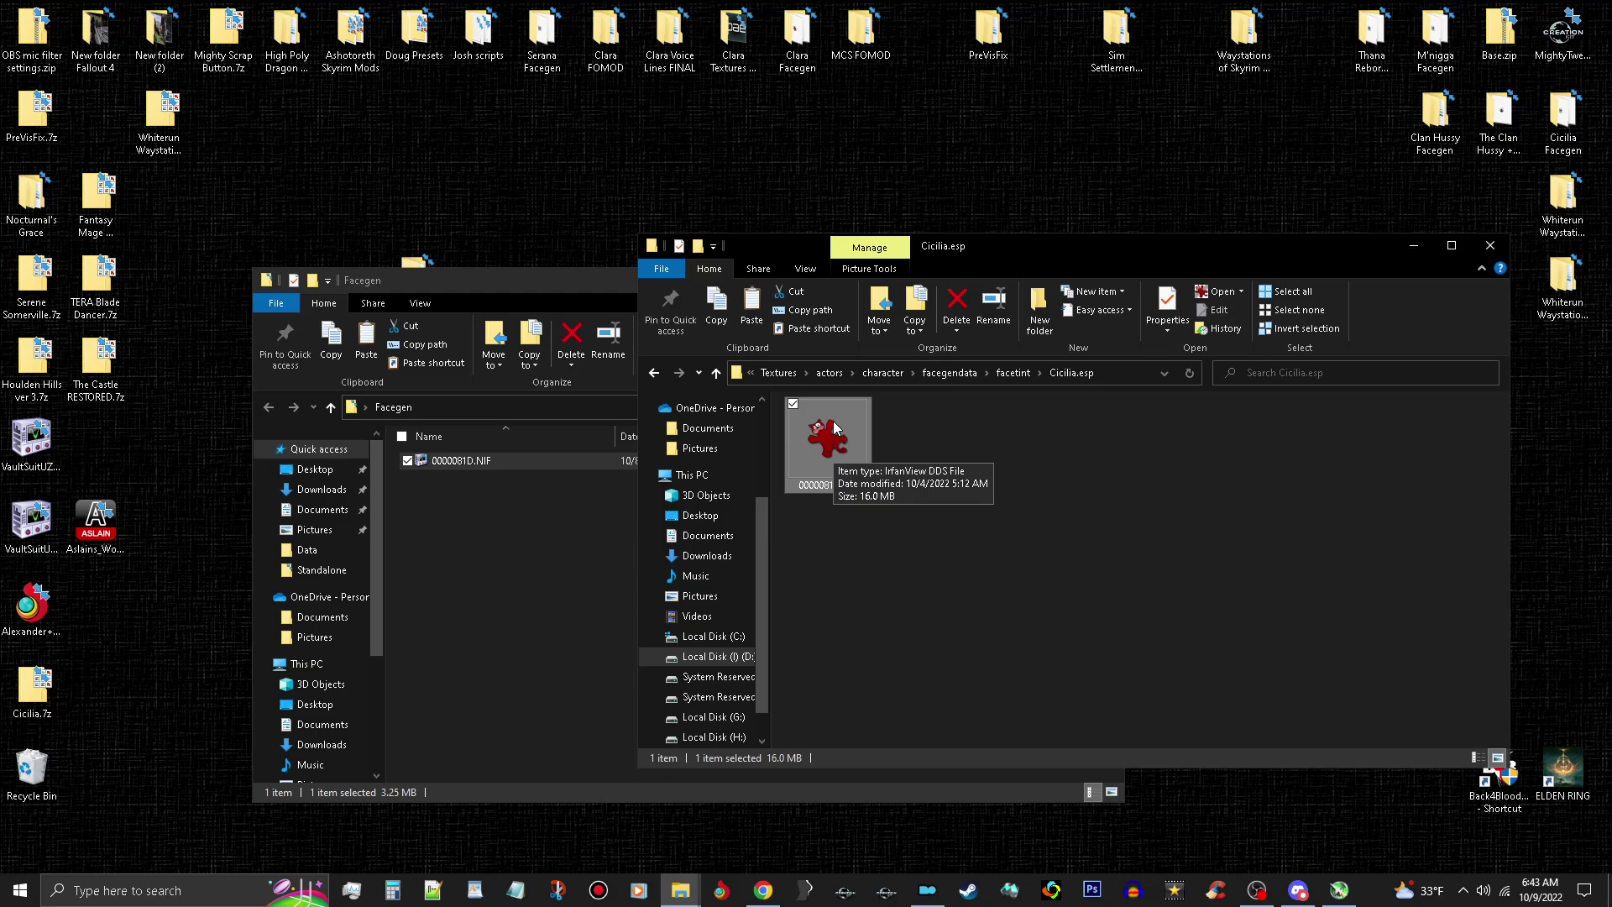
- Drag 0000081D.dds into the Facegen folder alongside the NIF mesh
drag(835, 443, 479, 578)
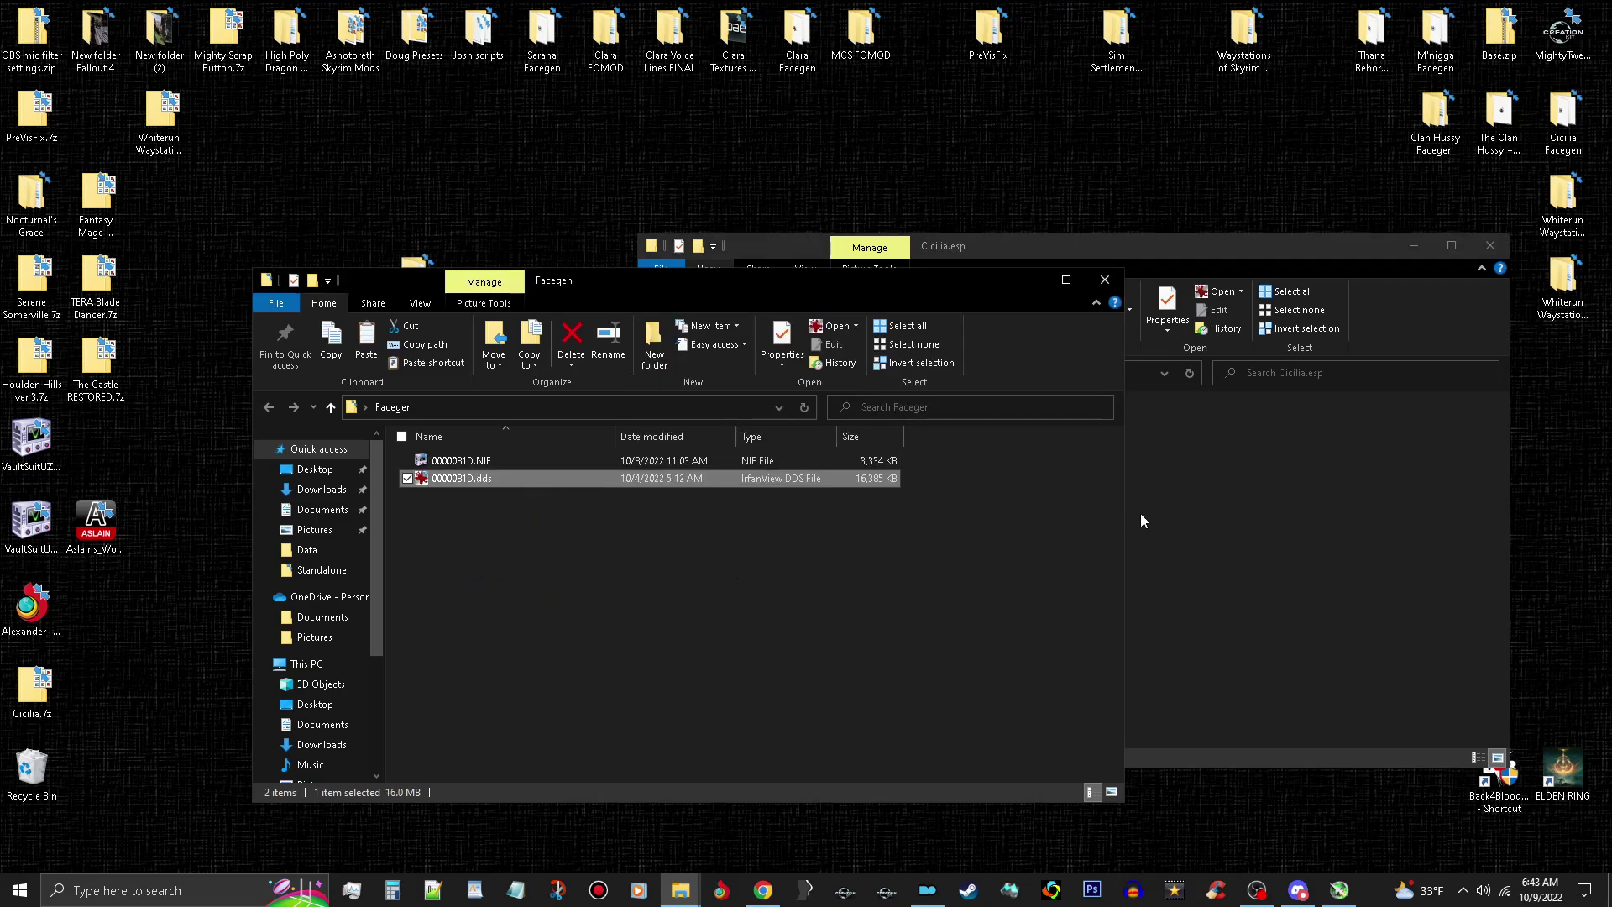
click(1351, 531)
drag(835, 445, 550, 578)
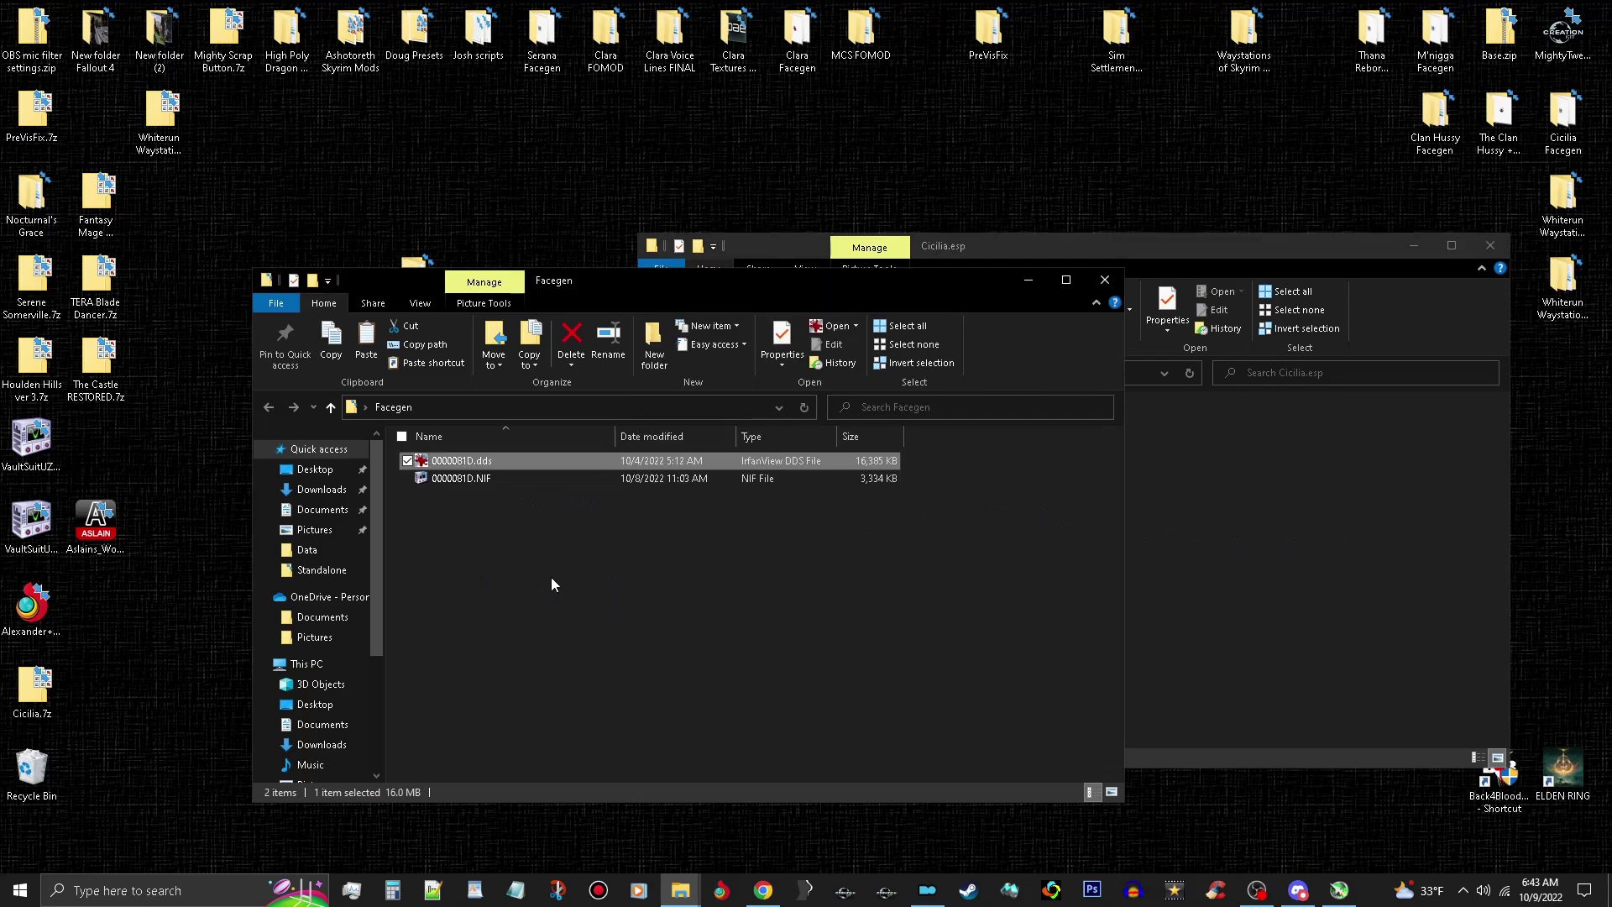
click(551, 578)
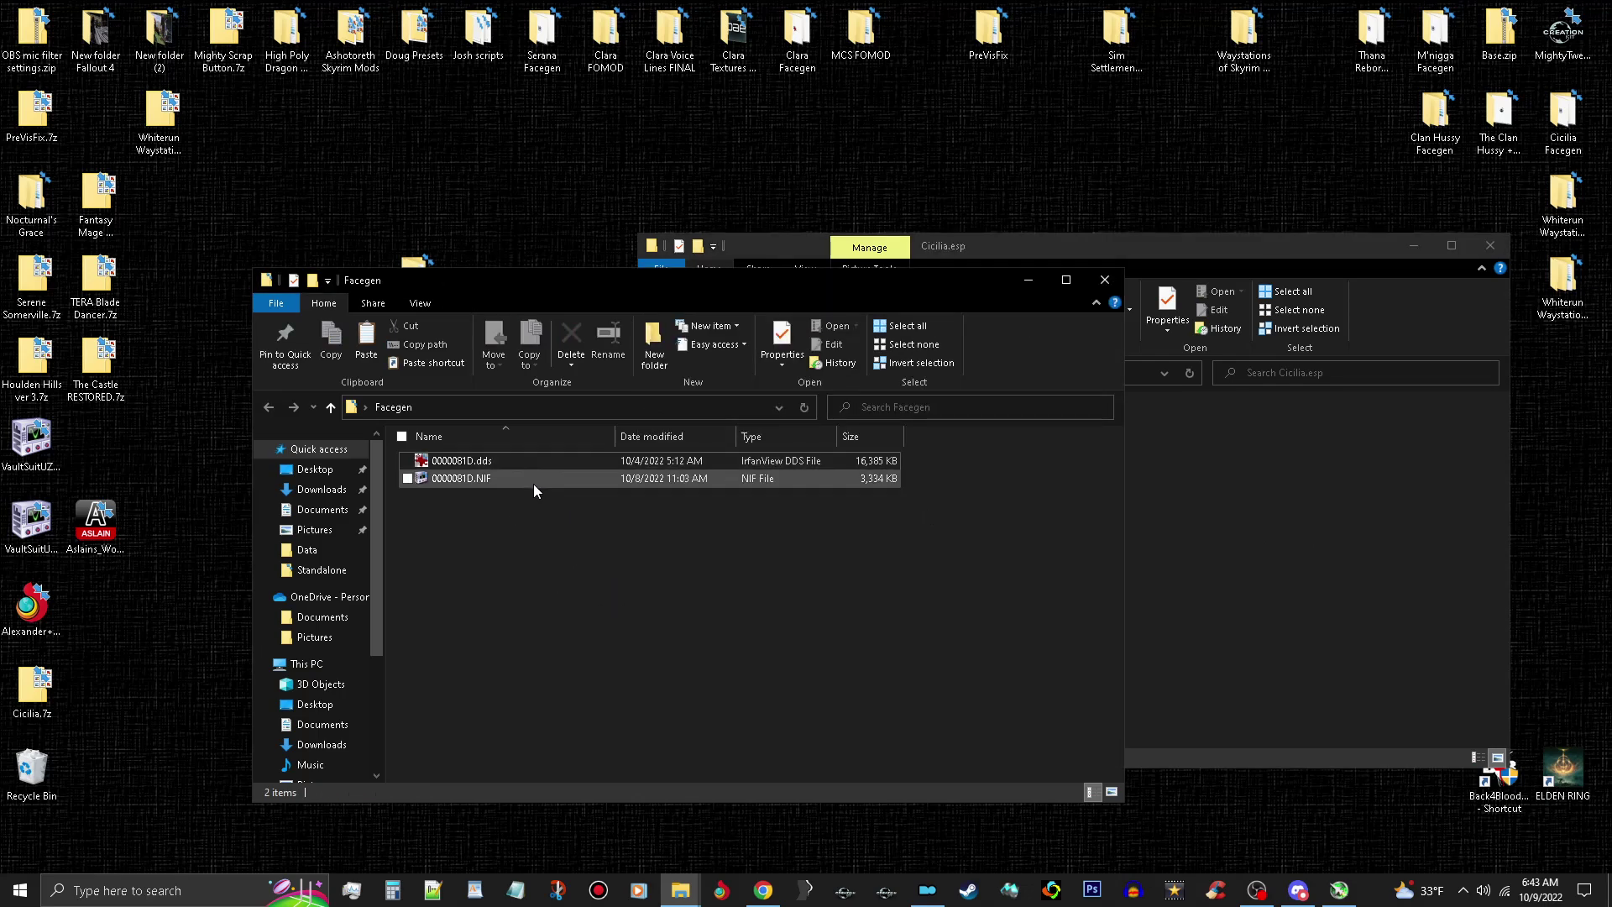
click(1339, 569)
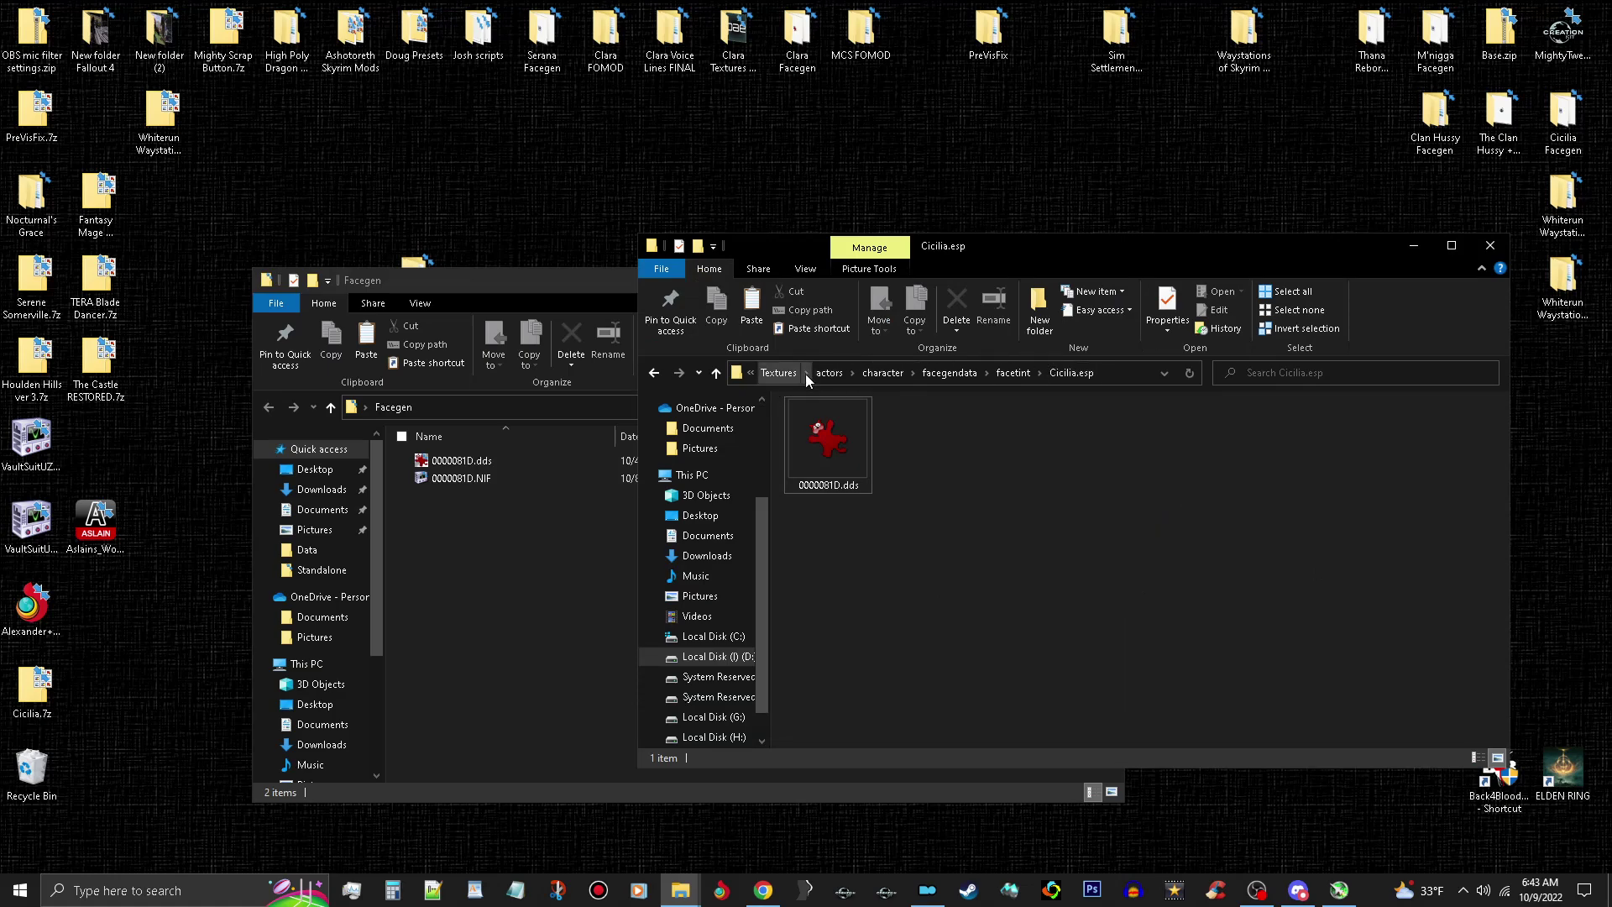
- Return the Cicilia.esp window to the Data folder and close the Standalone window
click(779, 373)
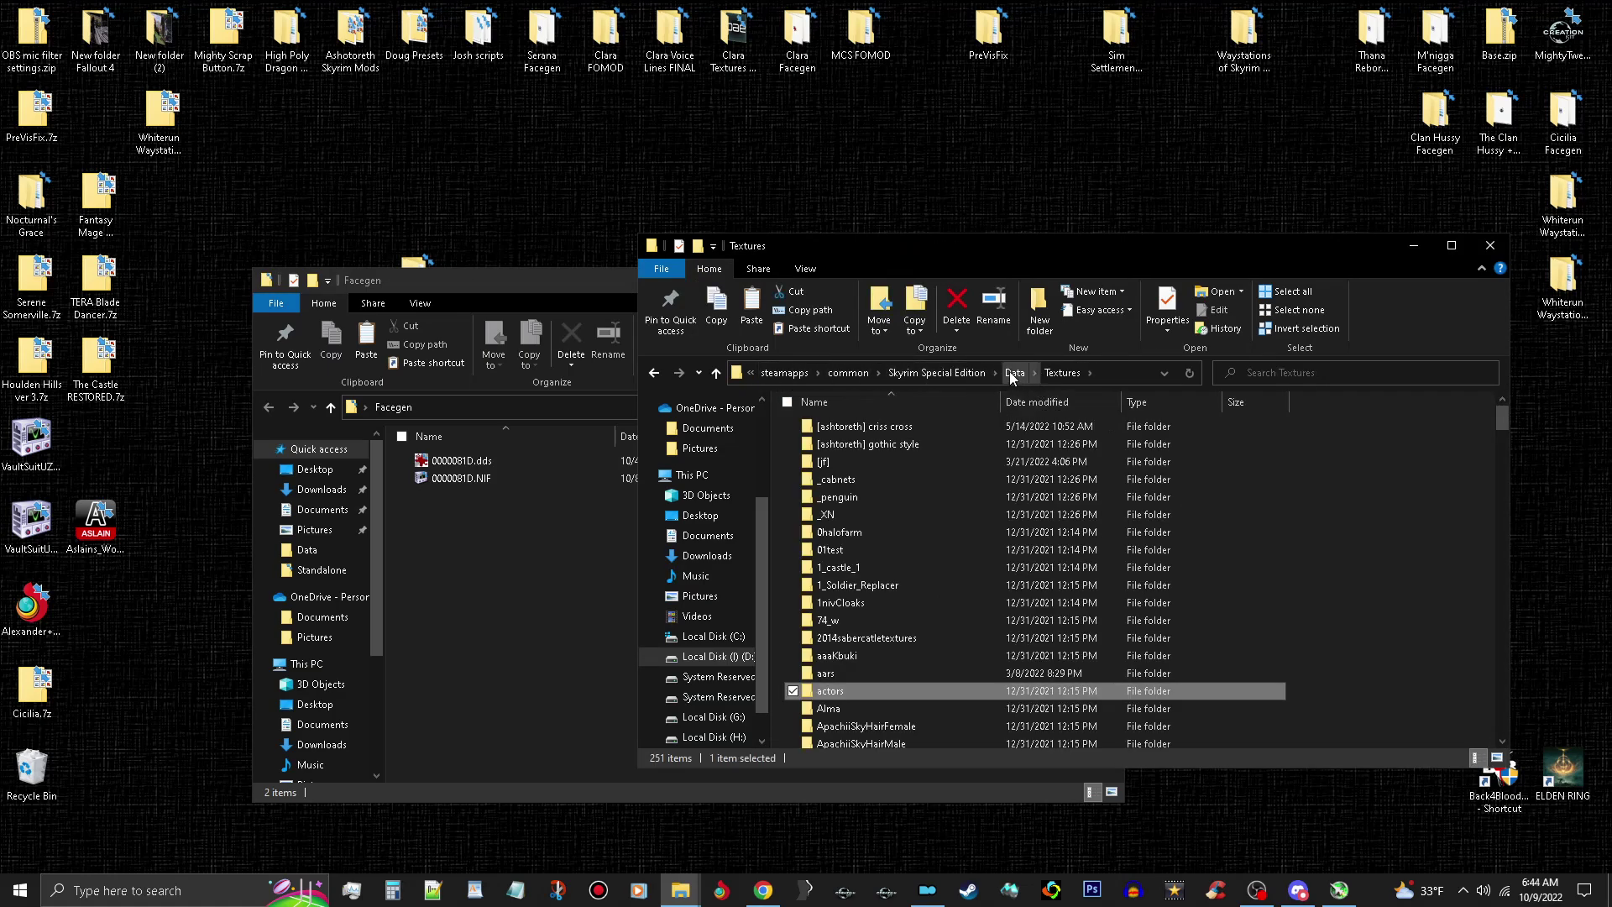
click(1013, 373)
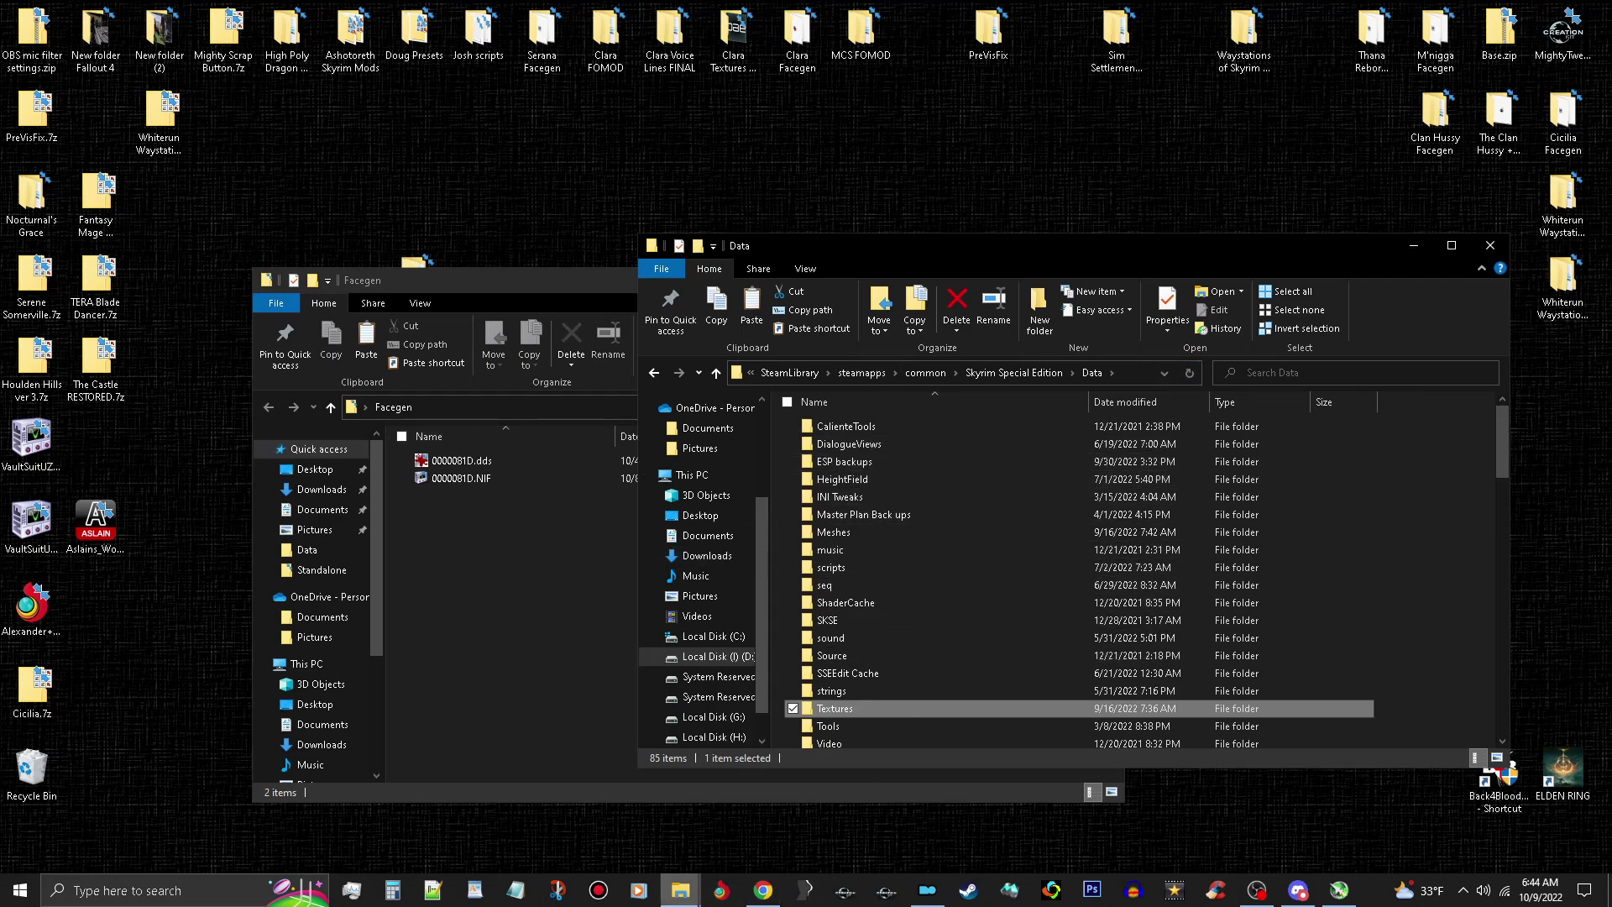
click(680, 890)
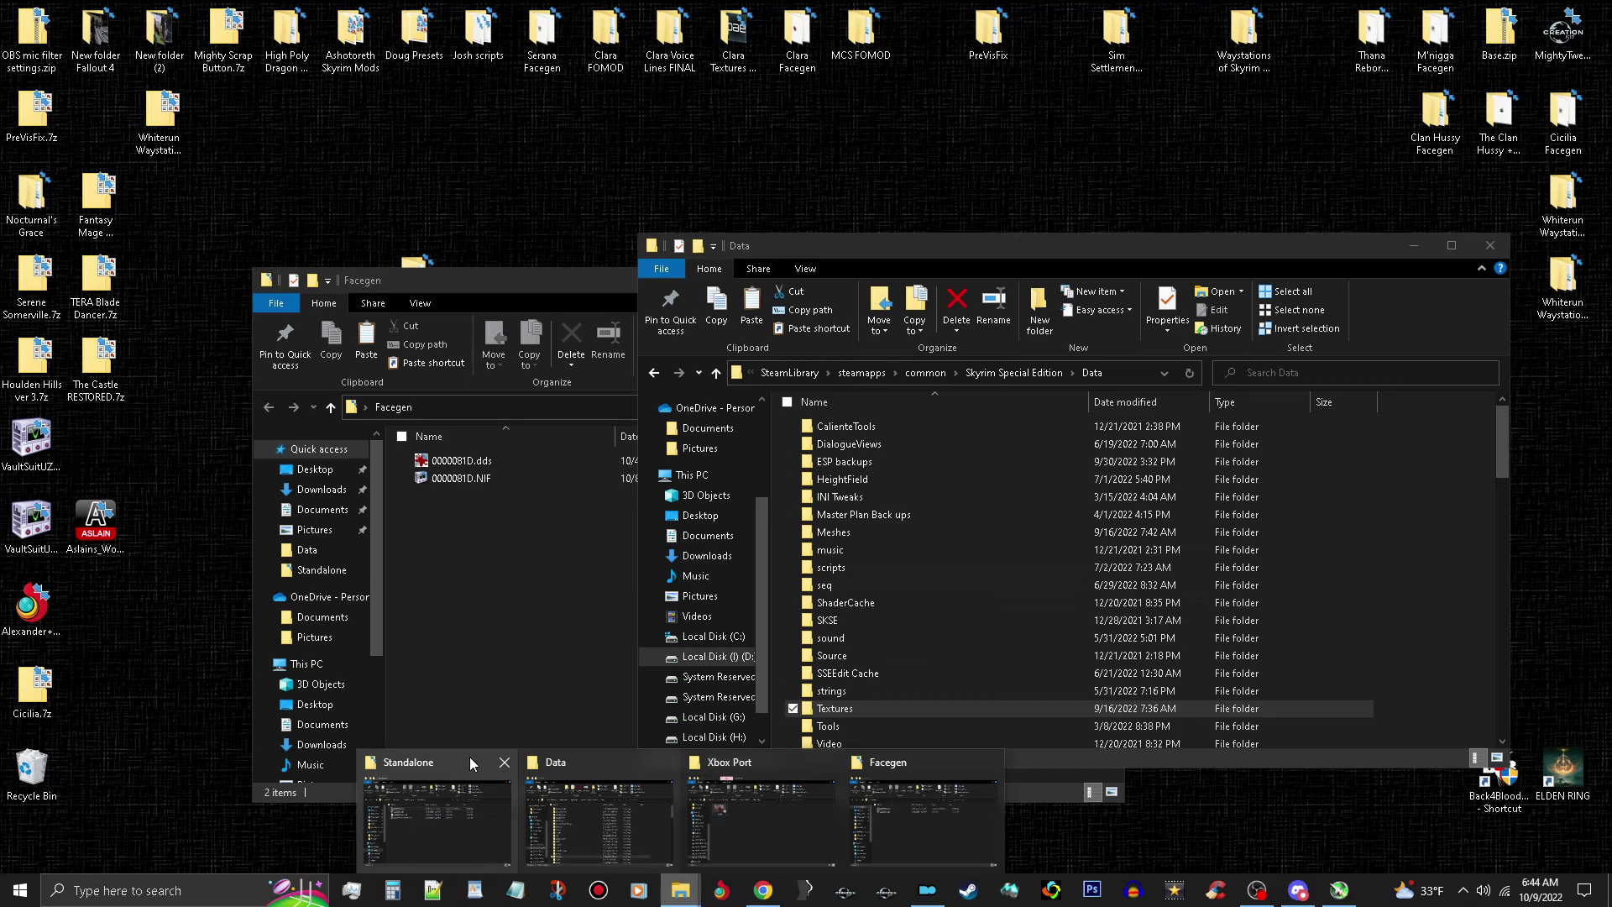
click(505, 762)
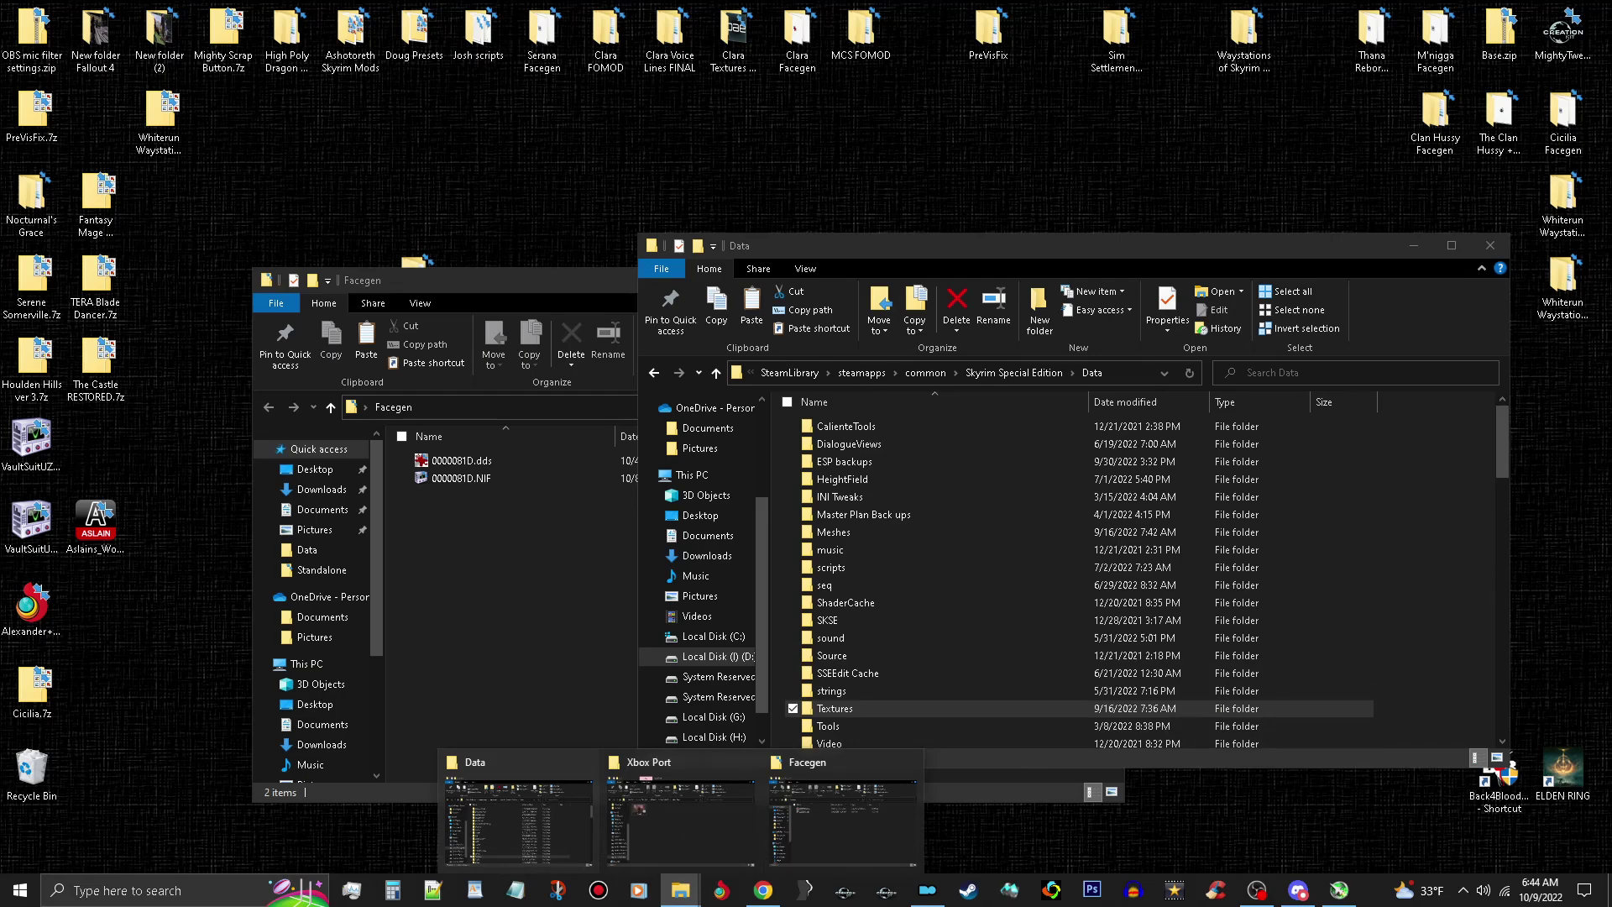
- In Creation Kit, set Cicilia.esp as the active file, load it, then choose a File menu command
click(1257, 891)
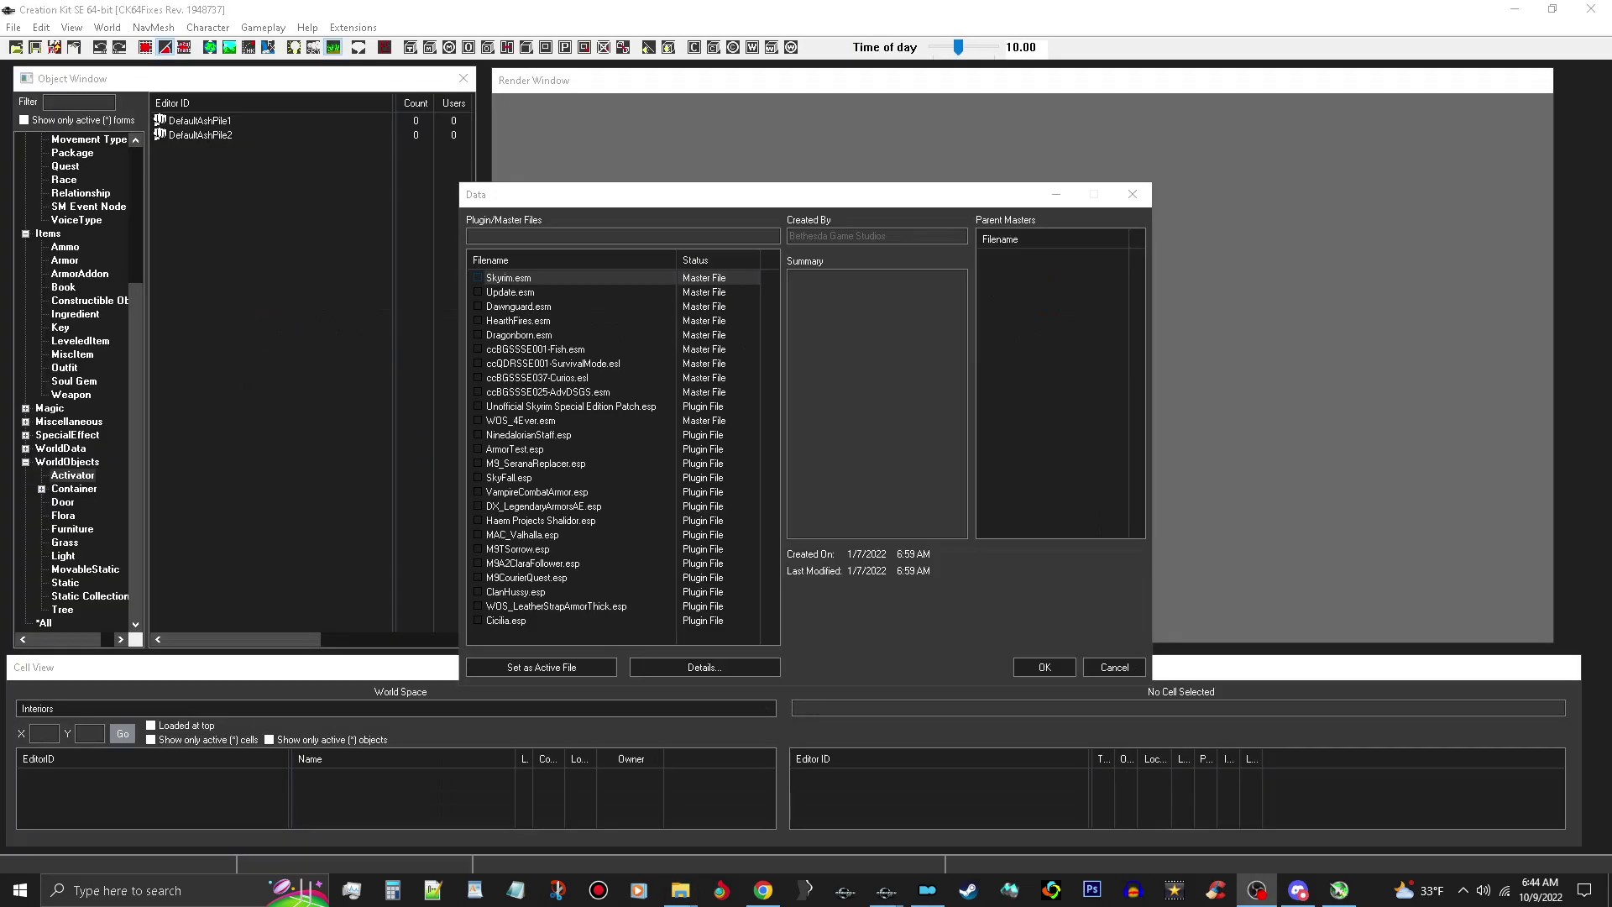
click(508, 622)
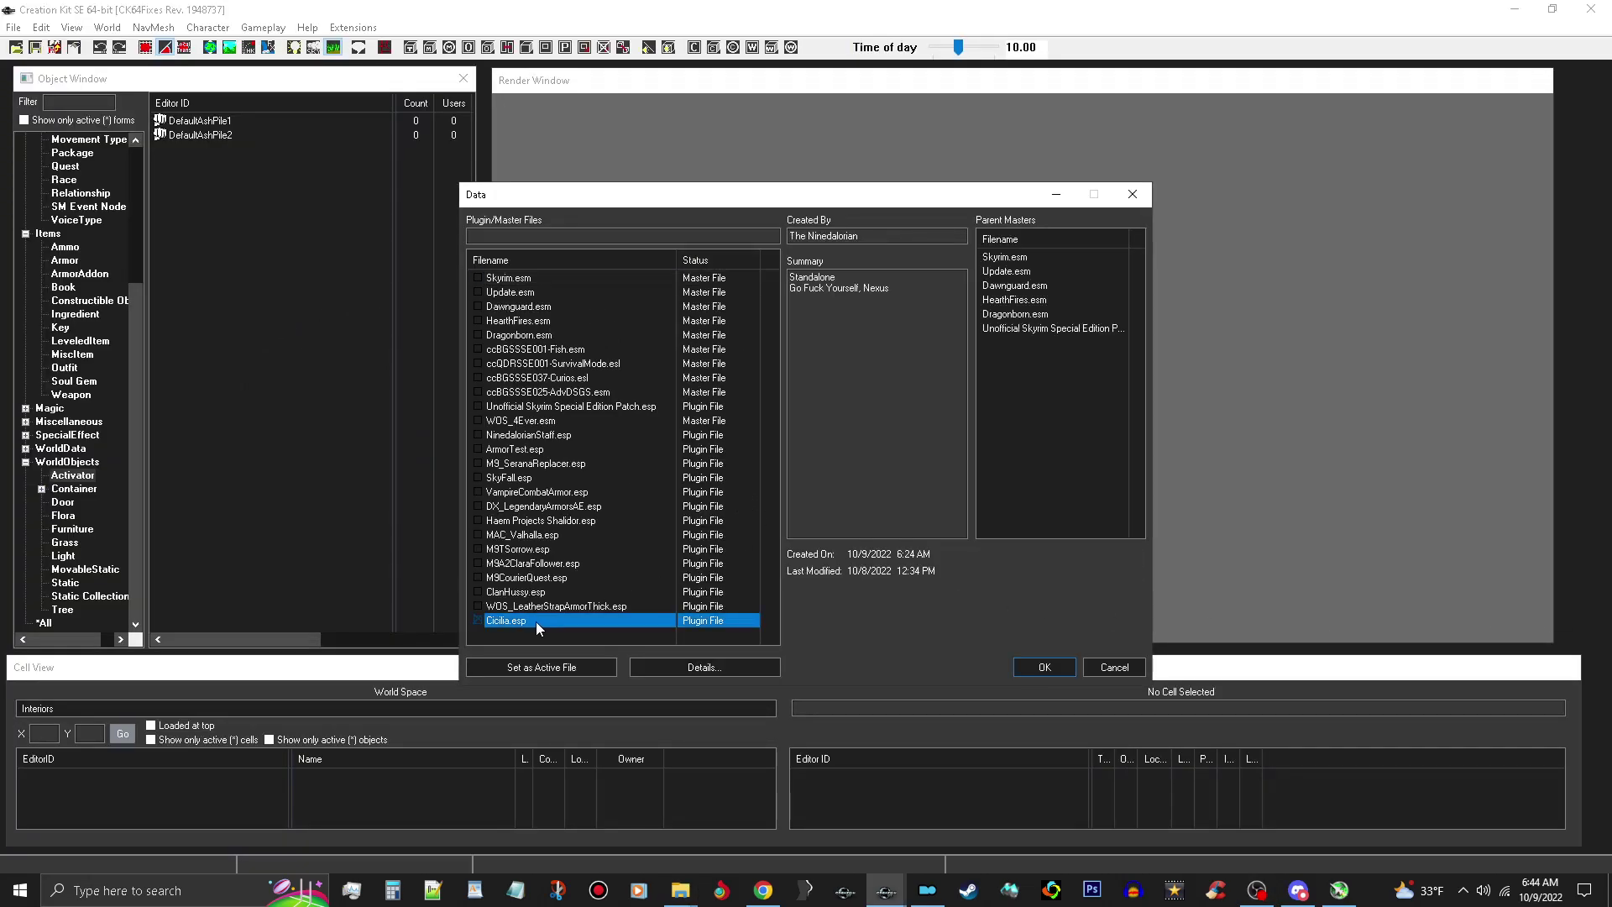
click(591, 666)
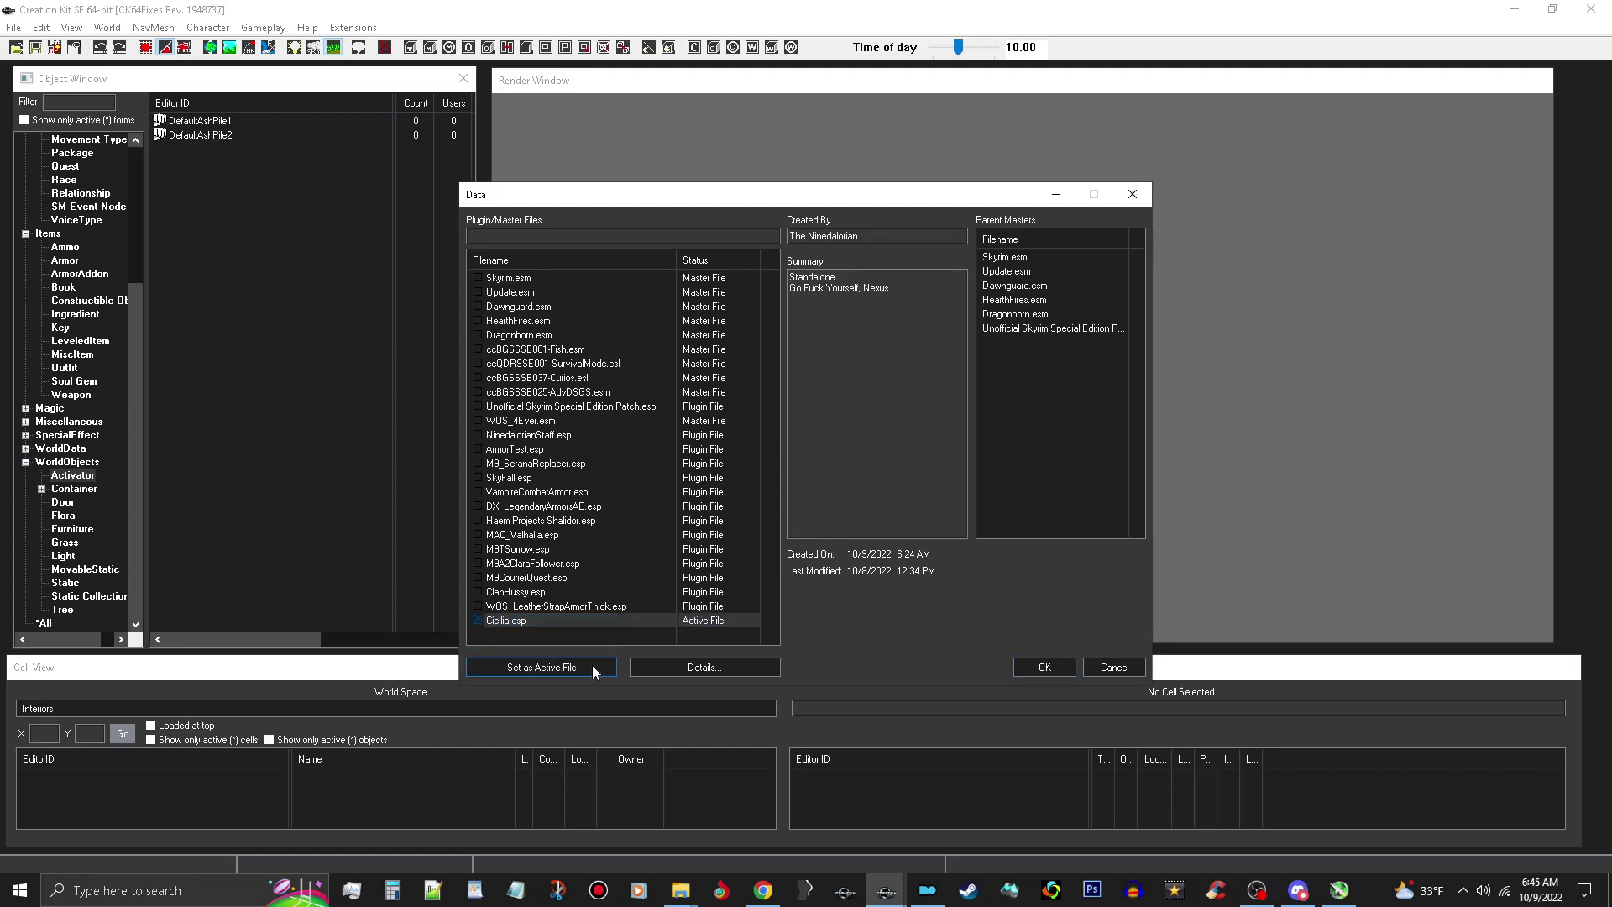
click(1053, 667)
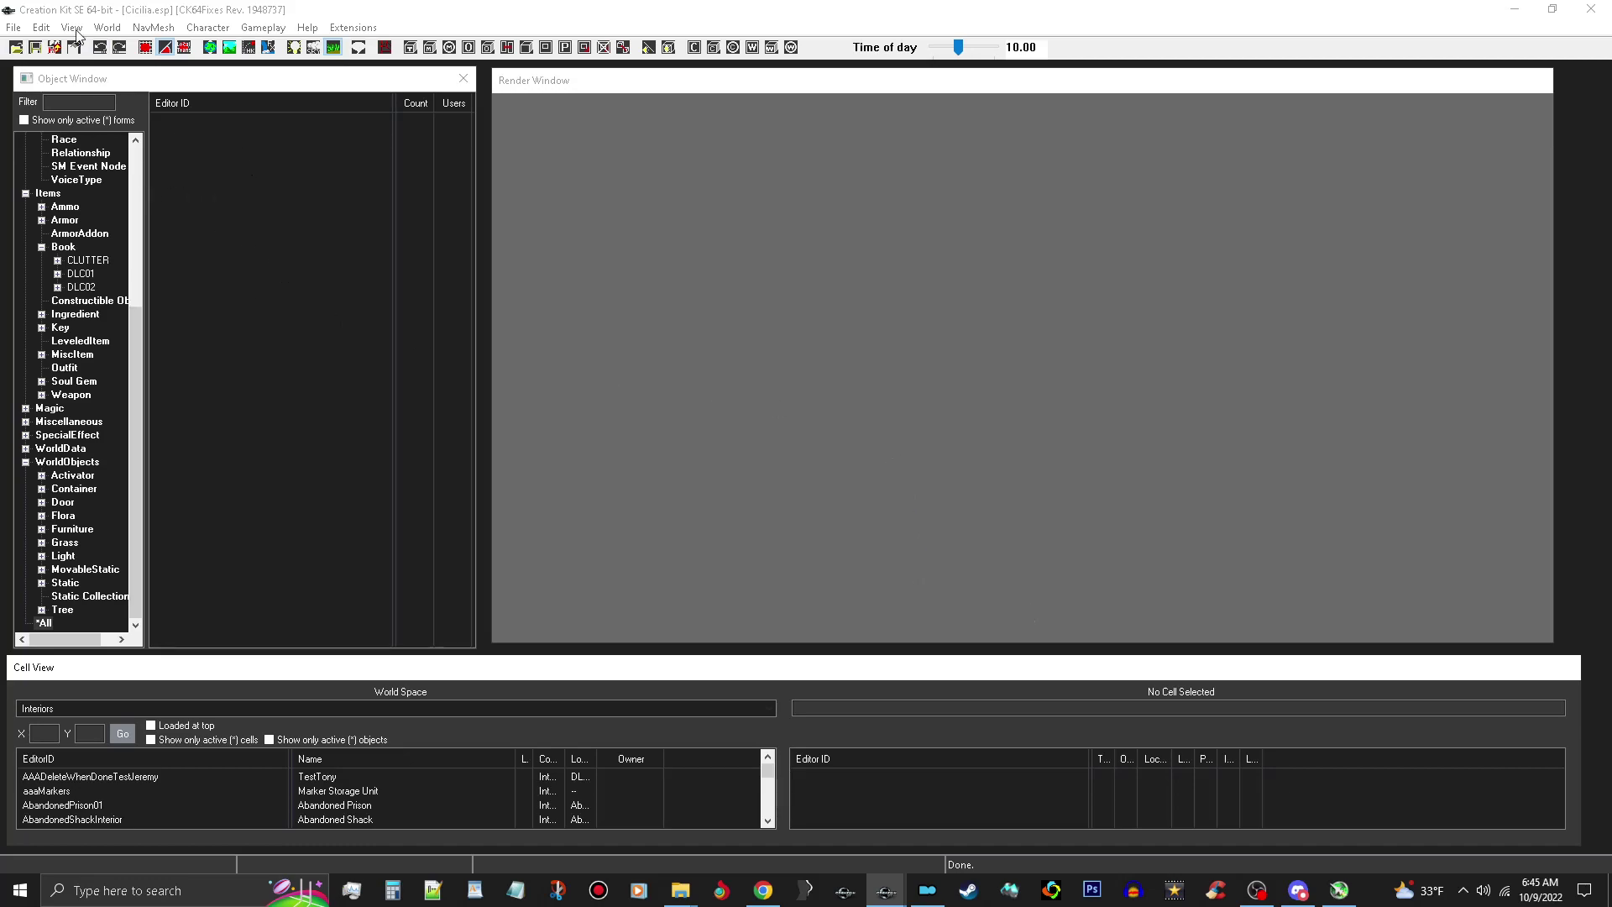
click(14, 26)
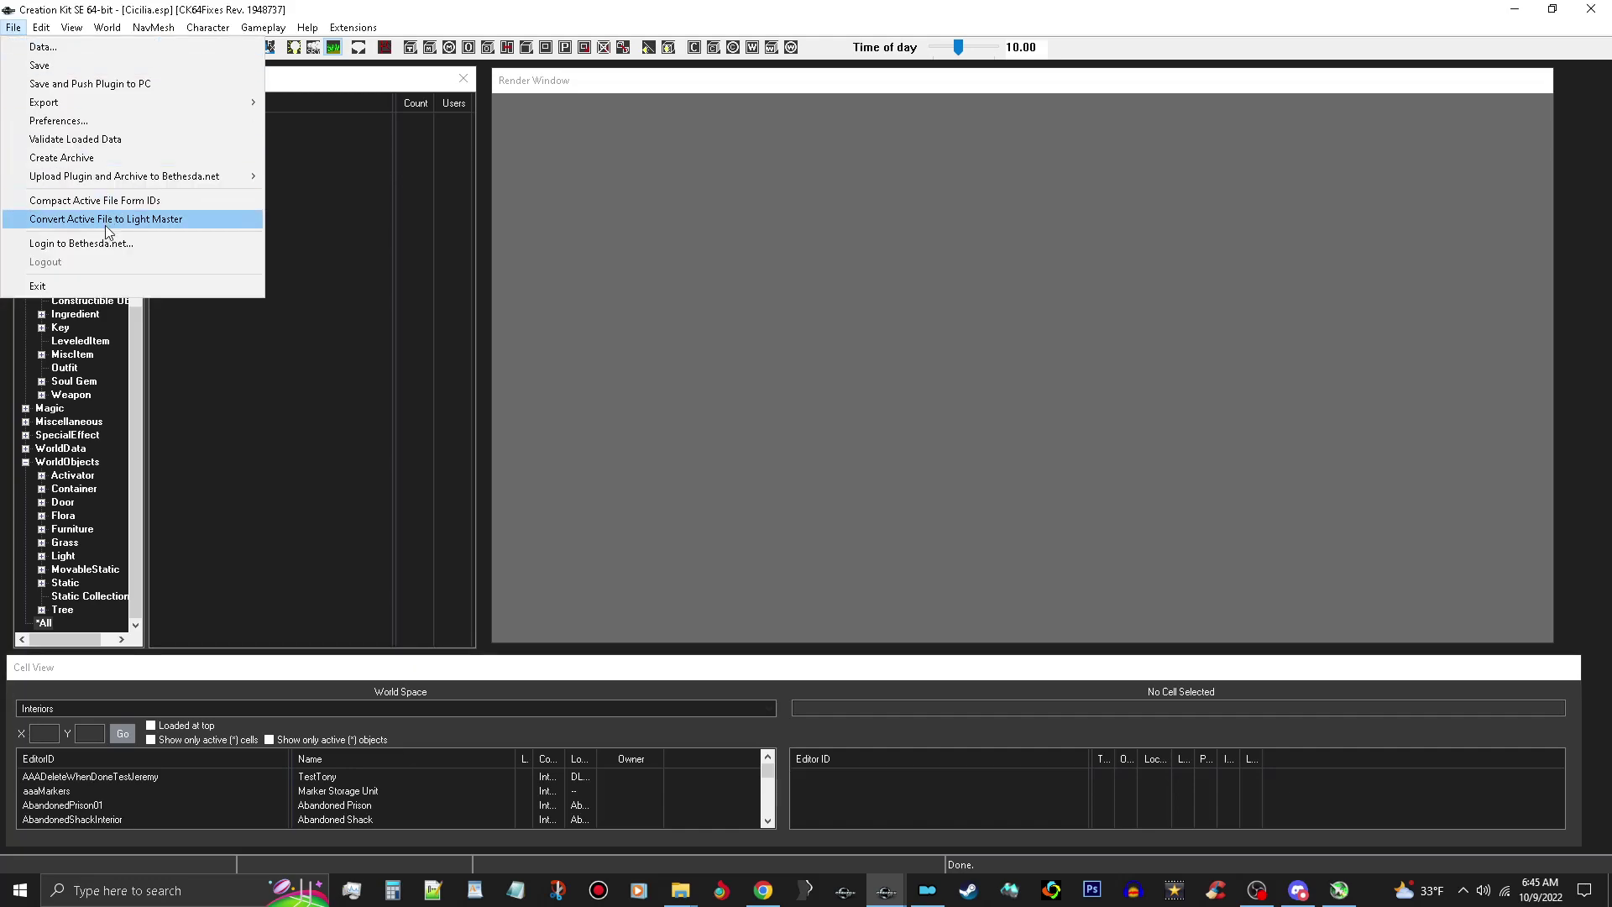
click(148, 243)
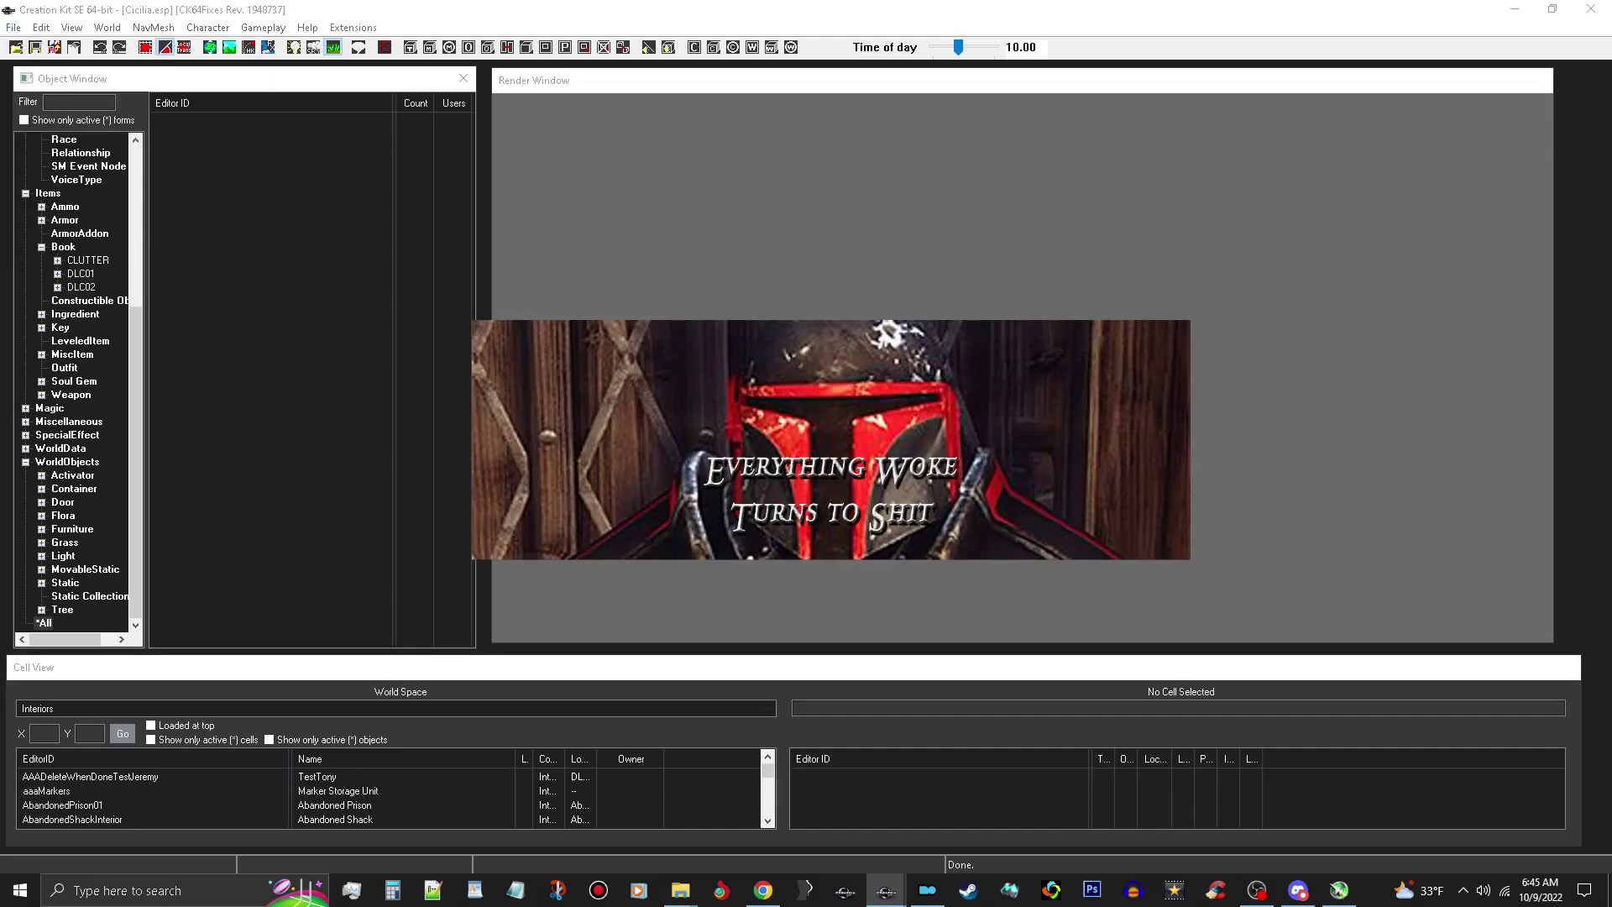